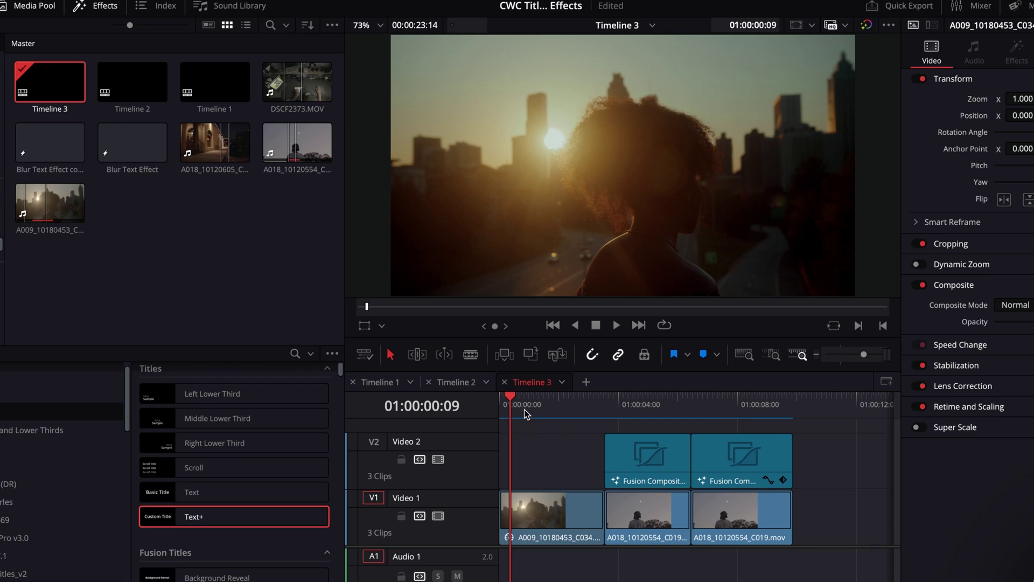
# - Add a Text+ title on Video 2 above the first clip, starting at 01:00:00:00
pyautogui.moveTo(513, 403); pyautogui.dragTo(540, 423)
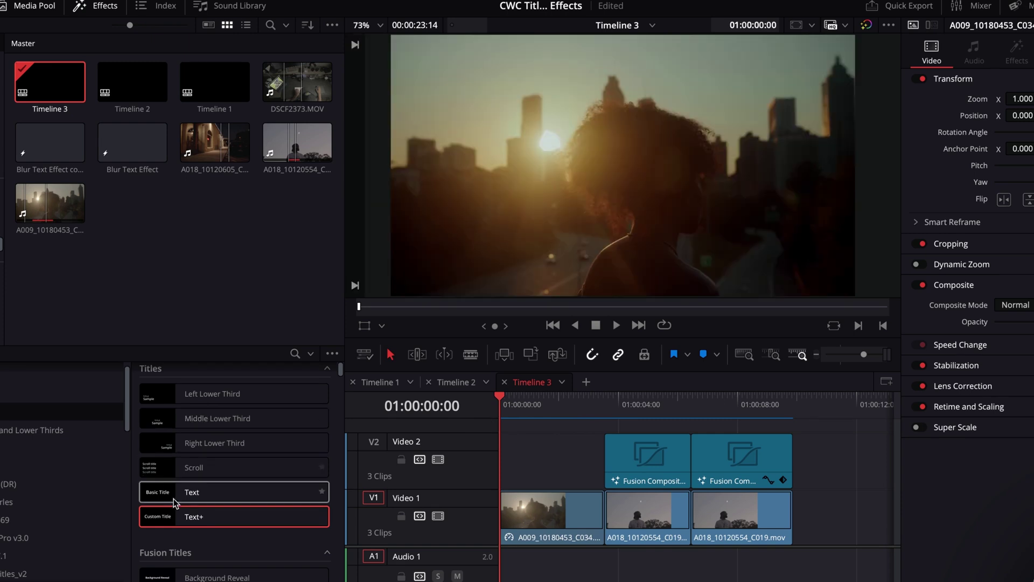
pyautogui.moveTo(162, 525); pyautogui.dragTo(511, 475)
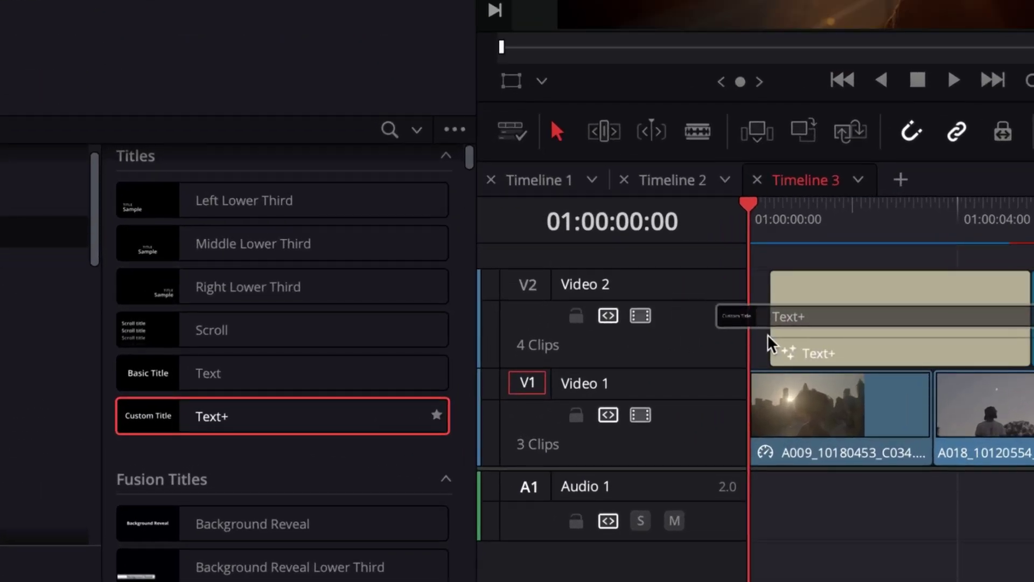
pyautogui.moveTo(772, 343); pyautogui.dragTo(725, 304)
pyautogui.click(840, 305)
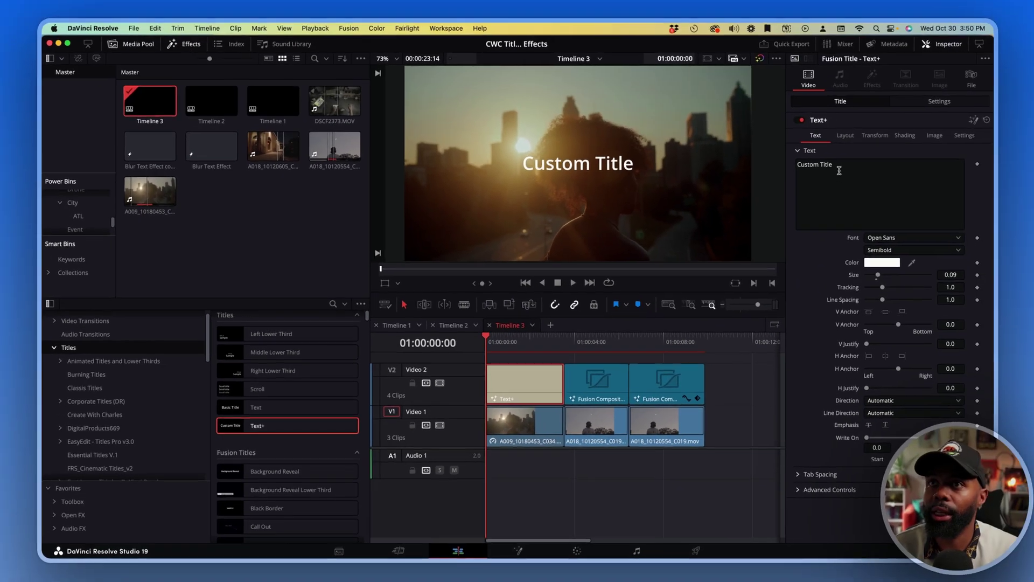
# - Change the title text to NEGATIVE and style it in Inter Black at size 0.2362
pyautogui.moveTo(839, 170); pyautogui.dragTo(806, 151)
pyautogui.write('NEGATIVE')
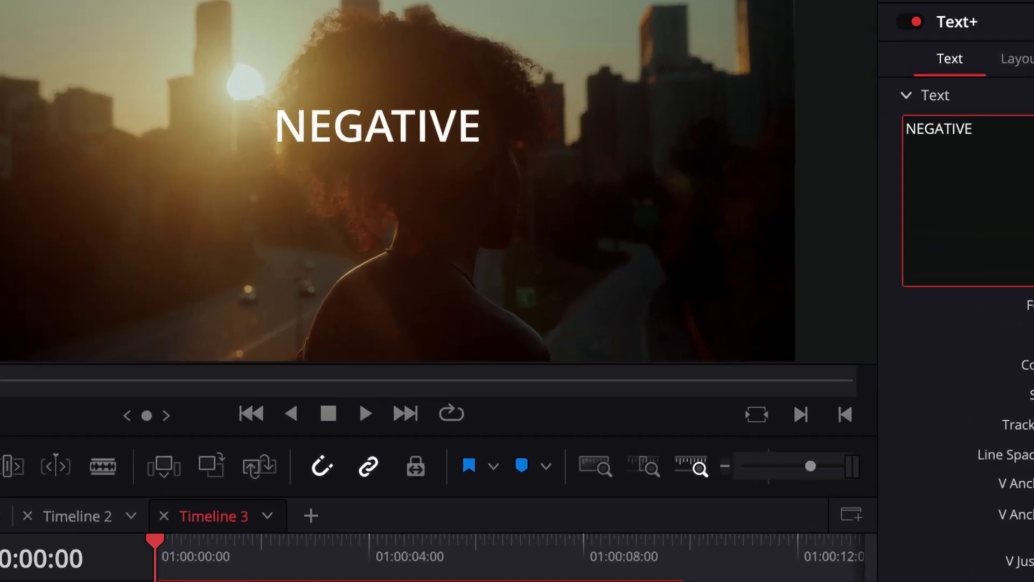
pyautogui.moveTo(1030, 395); pyautogui.dragTo(1033, 395)
pyautogui.click(1033, 305)
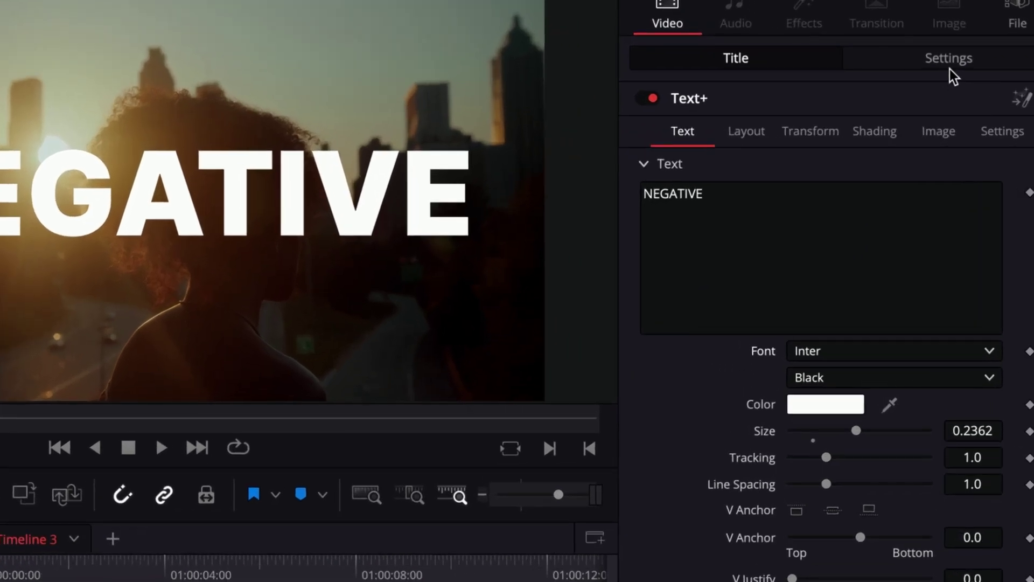
# - Set the NEGATIVE title's composite mode to Exclusion
pyautogui.click(914, 58)
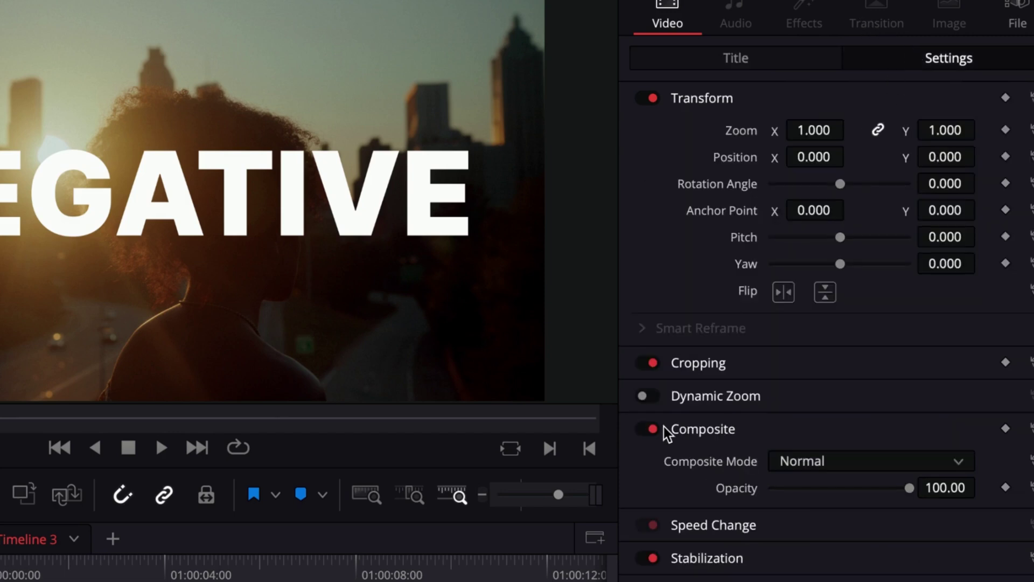
pyautogui.click(803, 464)
pyautogui.scroll(-5, 839, 579)
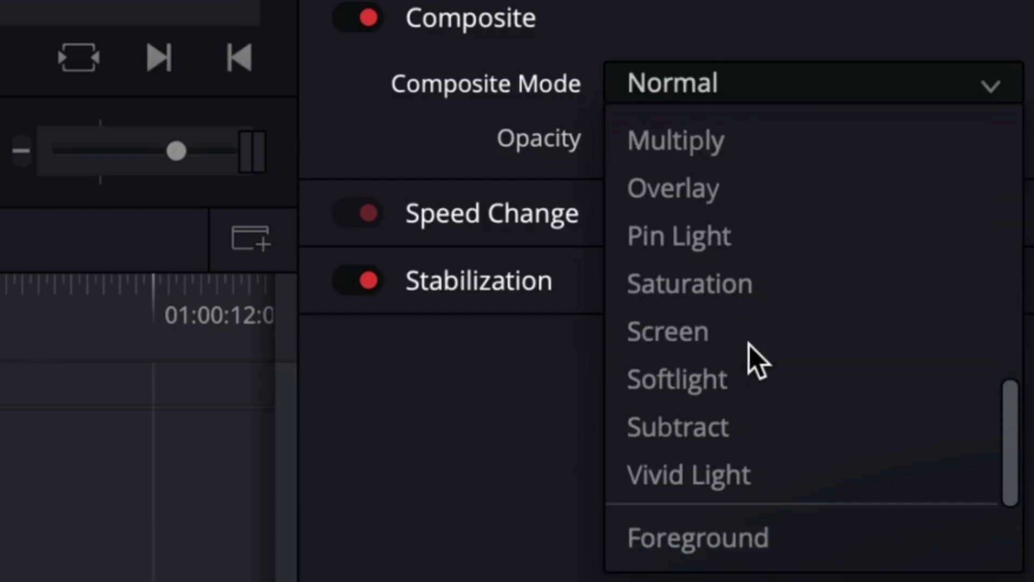
pyautogui.scroll(10, 757, 360)
pyautogui.scroll(-1, 757, 360)
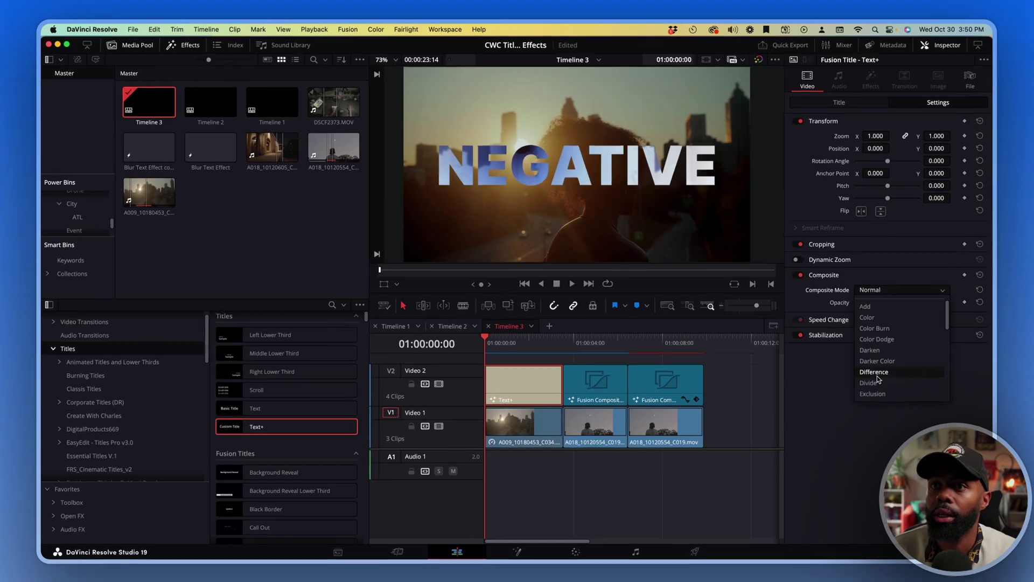
pyautogui.click(717, 536)
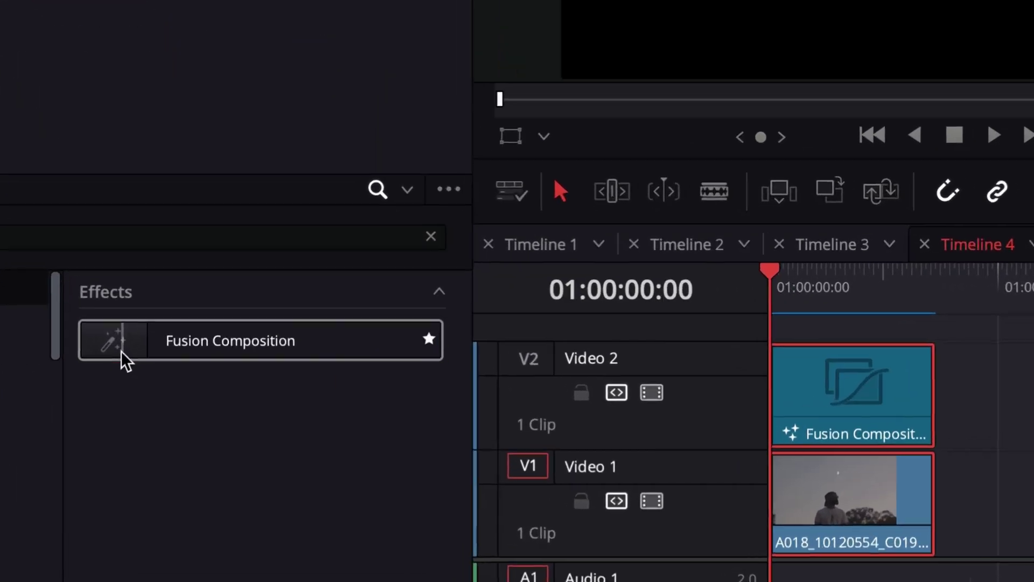
pyautogui.moveTo(209, 373); pyautogui.dragTo(557, 395)
pyautogui.moveTo(970, 407); pyautogui.dragTo(970, 405)
pyautogui.click(1018, 390)
pyautogui.press('BackSpace')
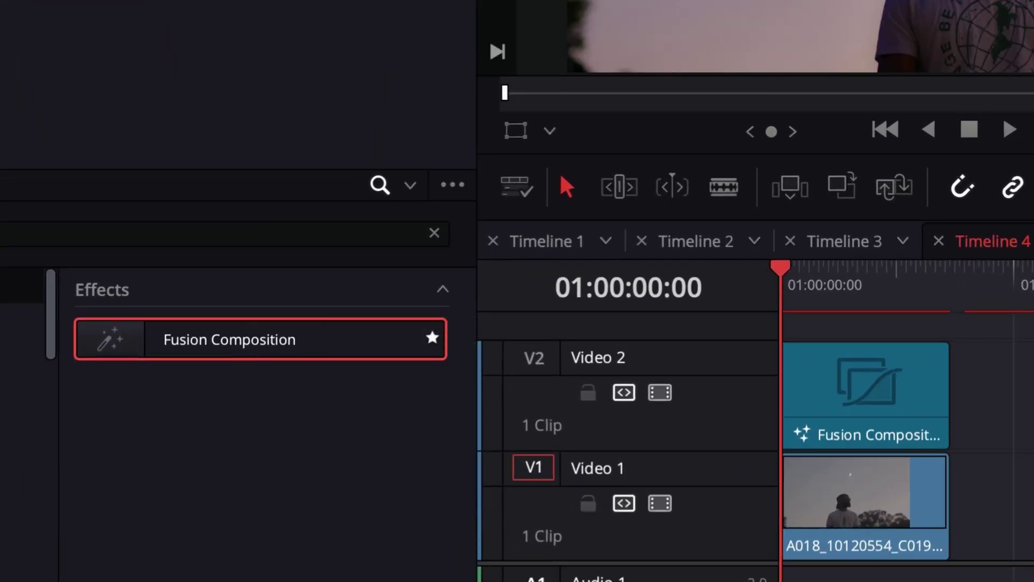
# - Open the Fusion Composition clip above the footage on Video 2 in the Fusion page
pyautogui.click(903, 370)
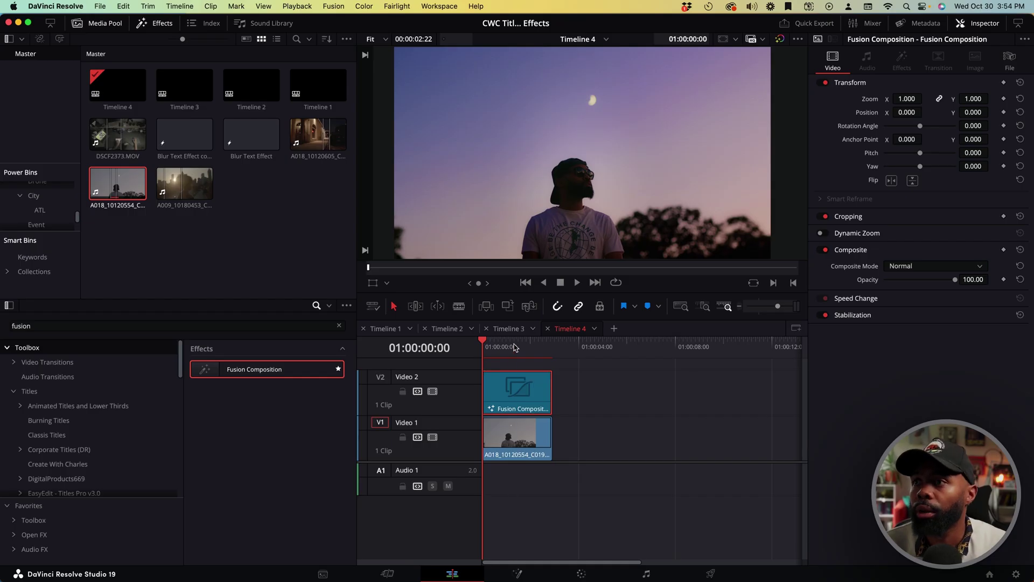
pyautogui.click(854, 281)
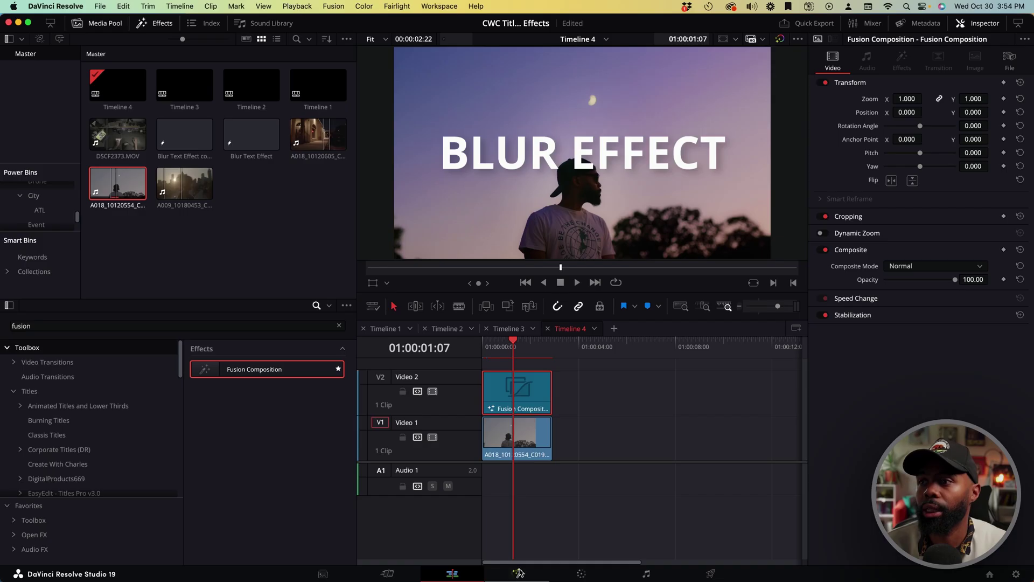
pyautogui.click(518, 573)
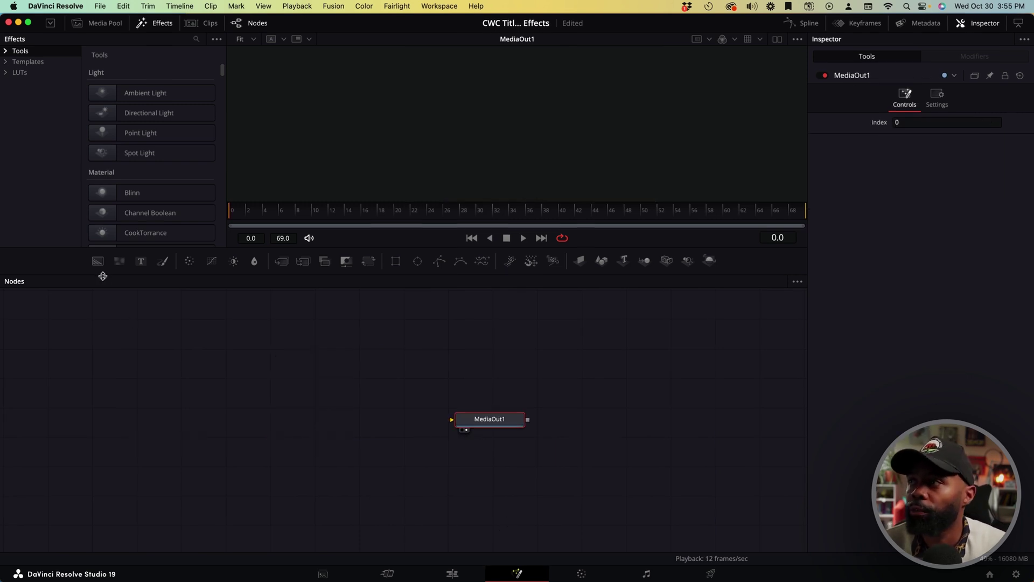
# - Add a Background node to the composition and connect its output to MediaOut1
pyautogui.moveTo(97, 261); pyautogui.dragTo(160, 347)
pyautogui.moveTo(160, 248); pyautogui.dragTo(270, 388)
pyautogui.moveTo(333, 385); pyautogui.dragTo(662, 374)
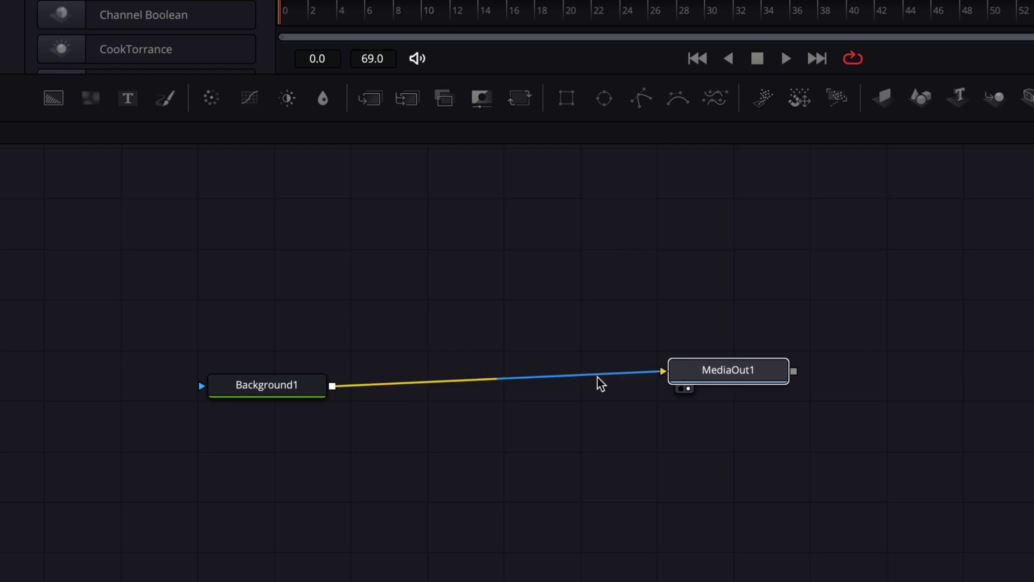
# - Make the Background1 node fully transparent by setting its alpha to 0
pyautogui.moveTo(291, 388); pyautogui.dragTo(291, 371)
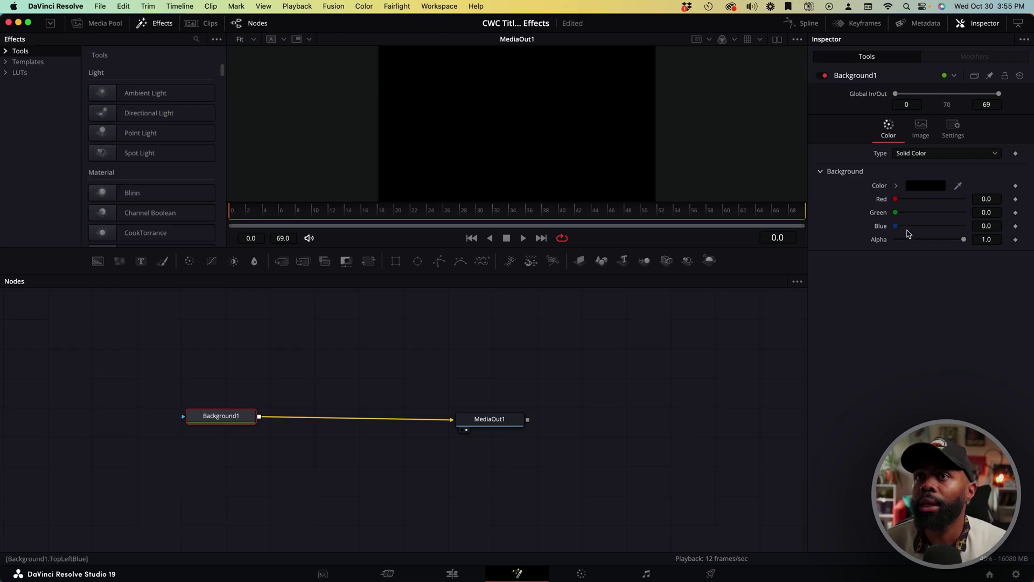
pyautogui.moveTo(965, 242); pyautogui.dragTo(944, 244)
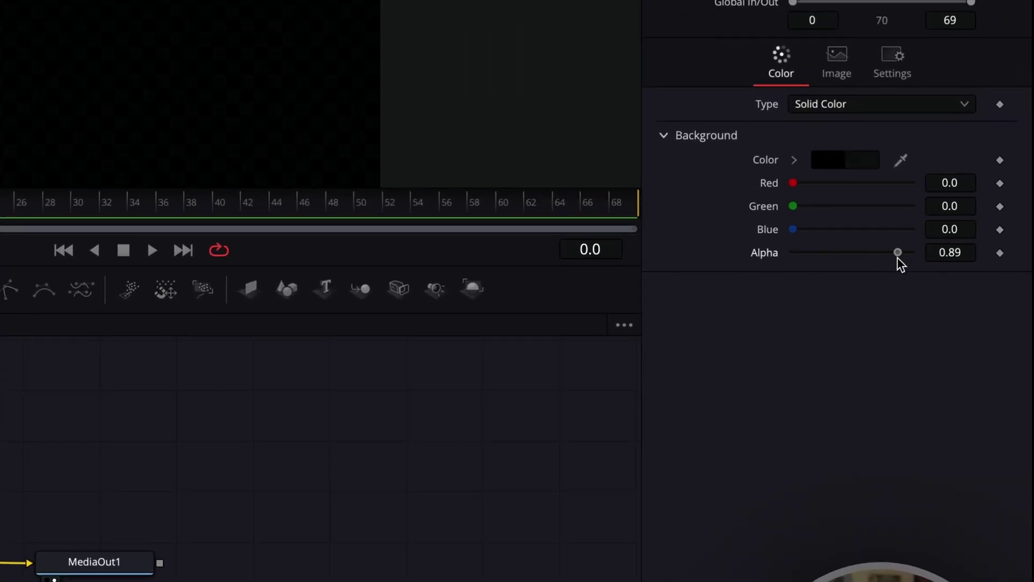
pyautogui.moveTo(876, 261); pyautogui.dragTo(784, 266)
pyautogui.click(305, 407)
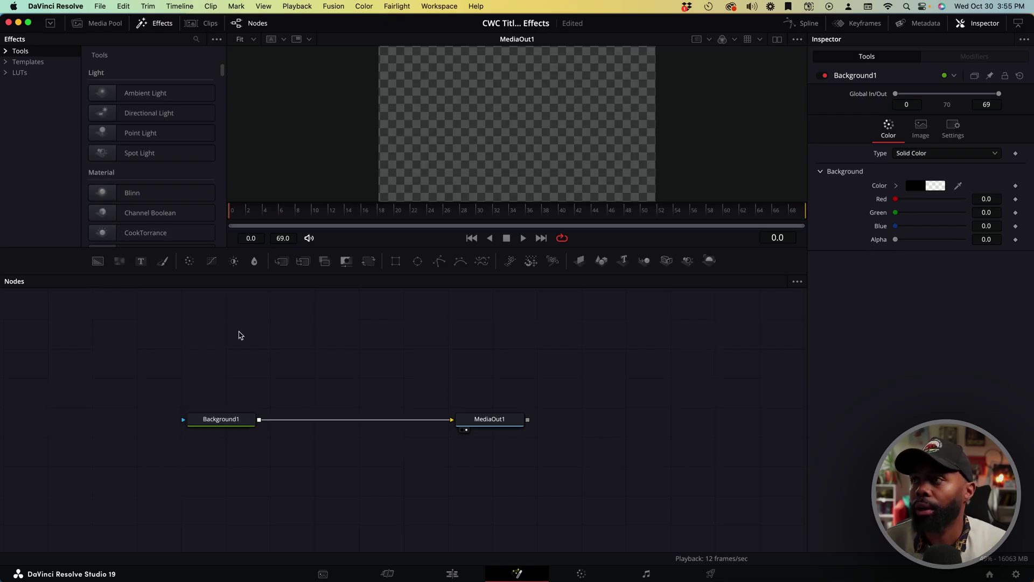
# - Add a Text+ node above the background and merge it over Background1
pyautogui.moveTo(141, 261); pyautogui.dragTo(299, 347)
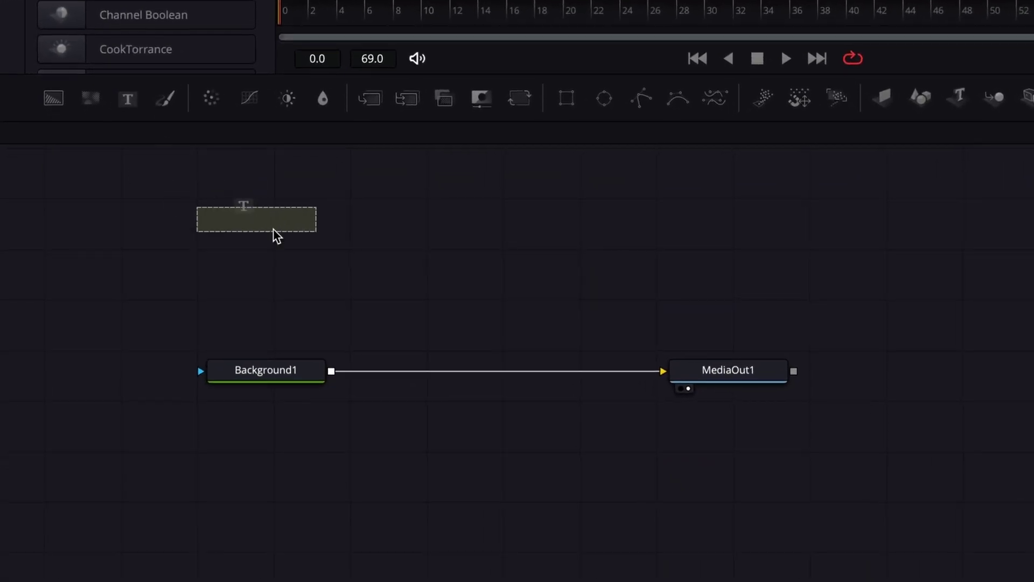
pyautogui.moveTo(399, 248); pyautogui.dragTo(332, 373)
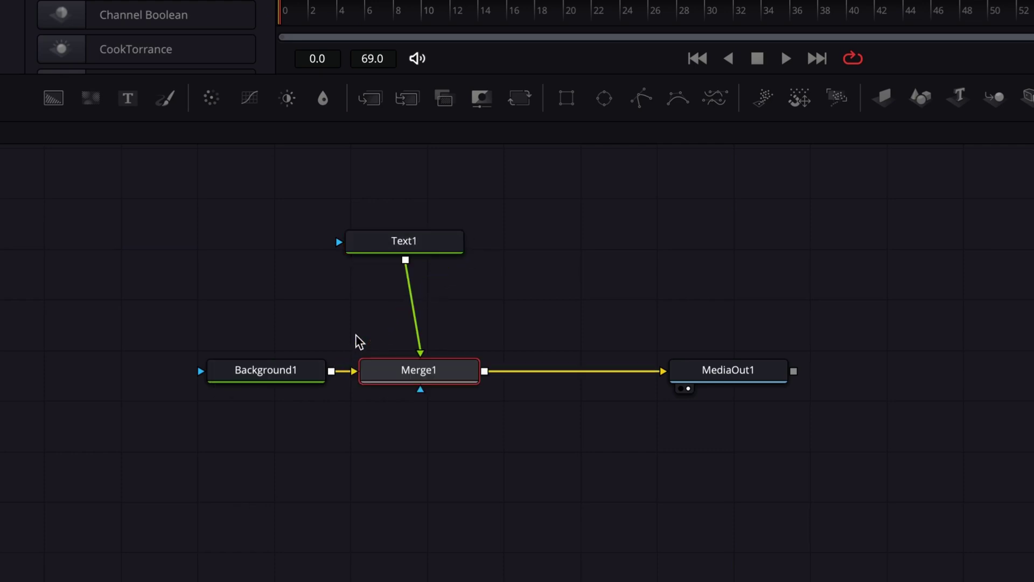
pyautogui.moveTo(402, 248); pyautogui.dragTo(415, 242)
# - Enter BLUR EFFECT as the Text1 node's text and enlarge it to size 0.1693
pyautogui.click(917, 187)
pyautogui.write('B')
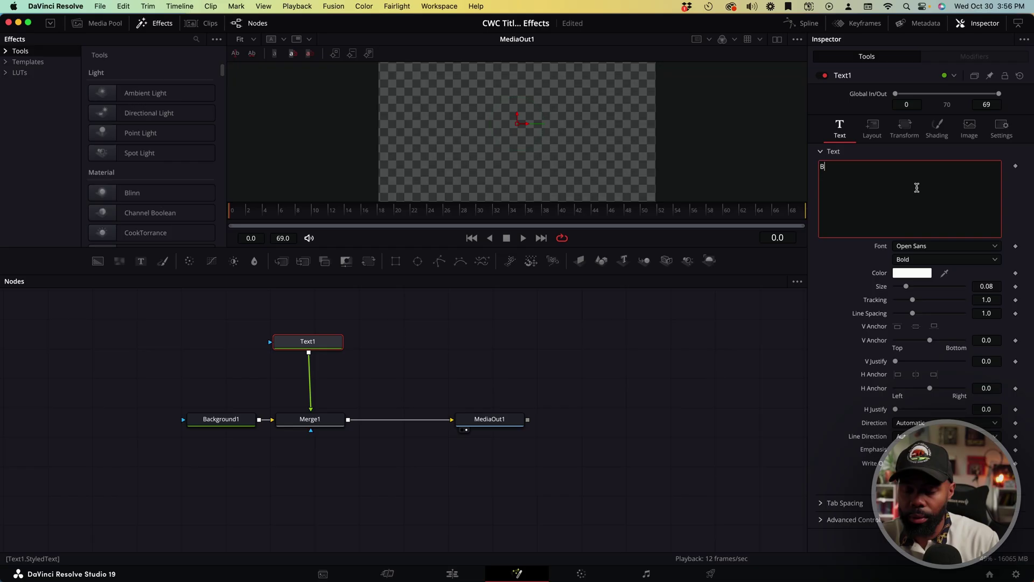
pyautogui.write('LUR E')
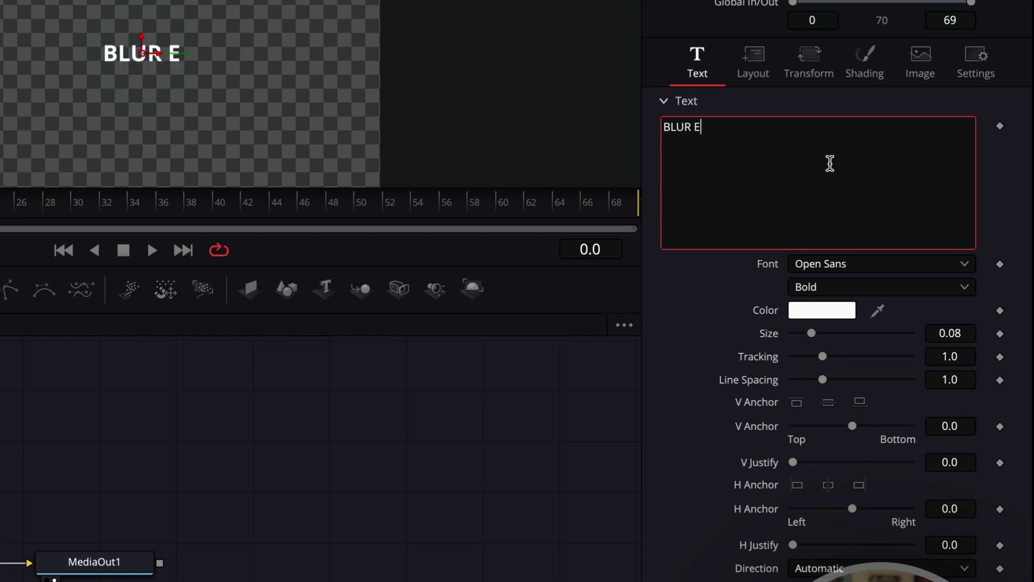
pyautogui.write('FFECT')
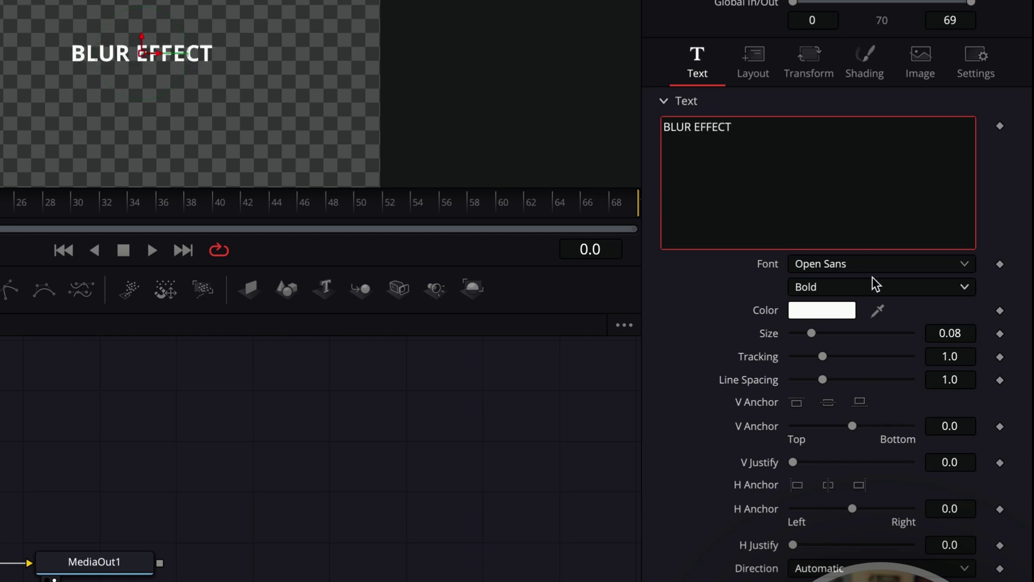
pyautogui.moveTo(812, 333); pyautogui.dragTo(833, 333)
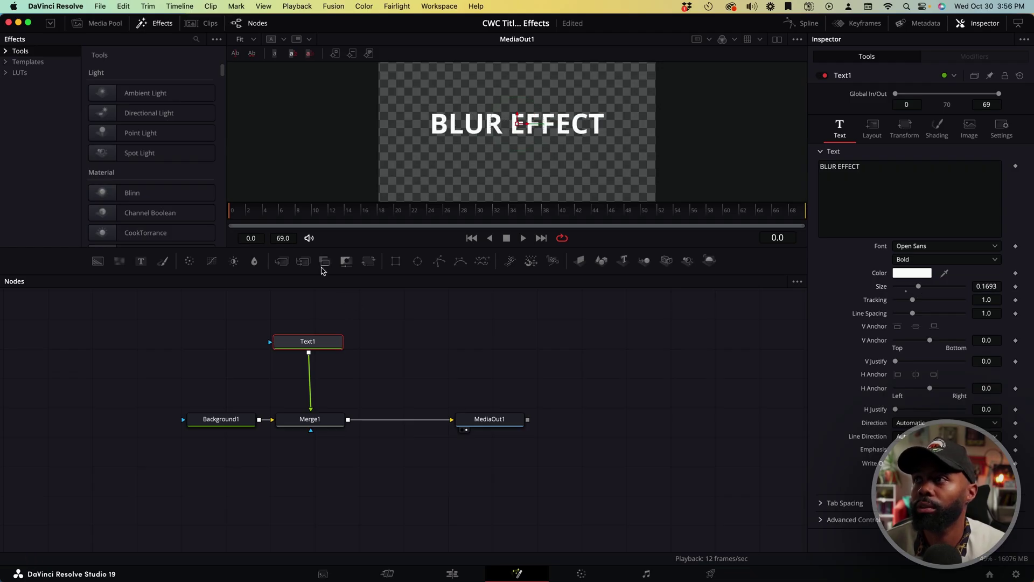
pyautogui.press('space')
# - Align the Text1 node above Merge1 and insert a Gaussian Blur node after it
pyautogui.moveTo(292, 340); pyautogui.dragTo(293, 332)
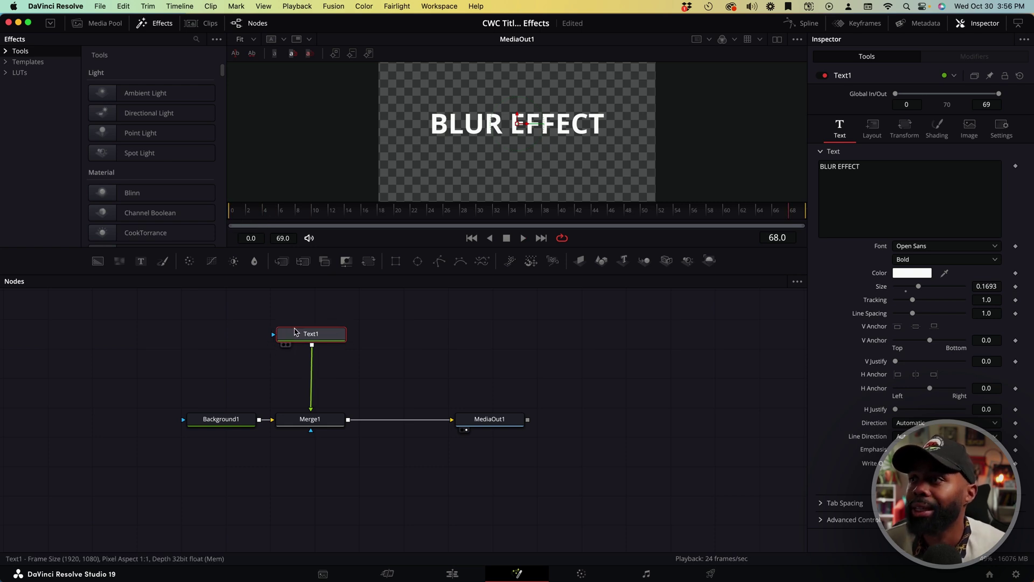
pyautogui.click(250, 354)
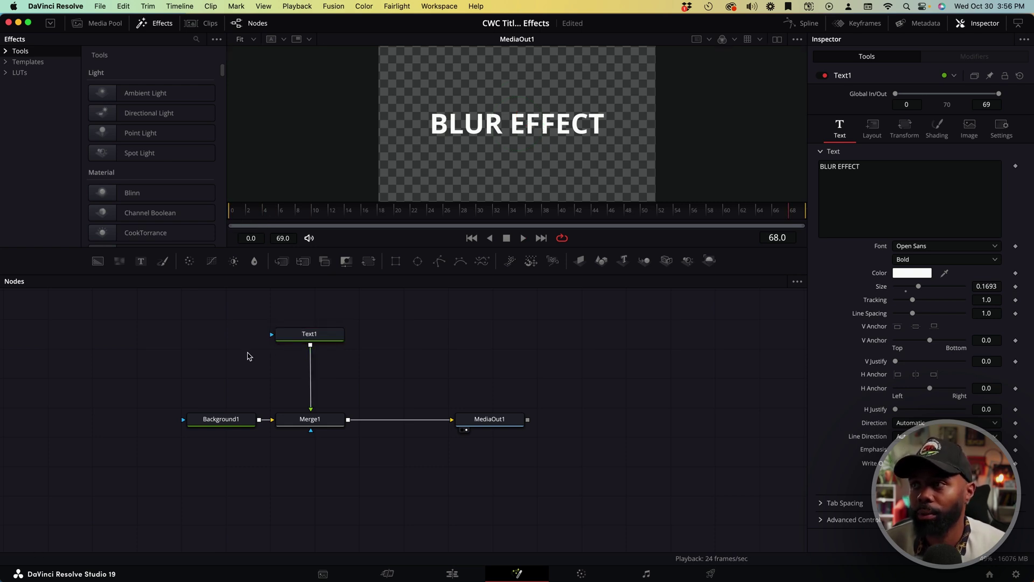
pyautogui.click(285, 339)
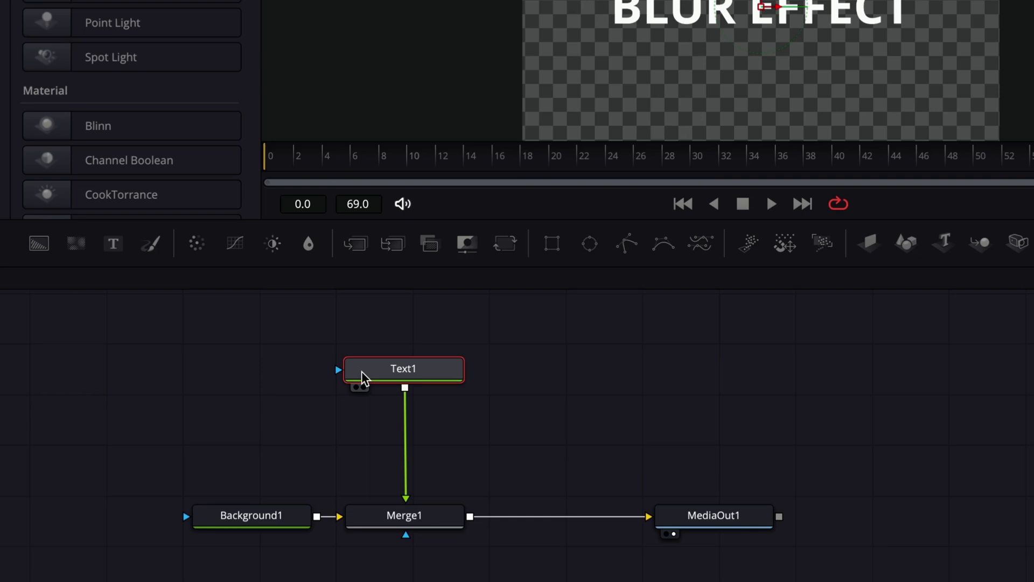
pyautogui.hotkey('shift', 'space')
pyautogui.write('gau')
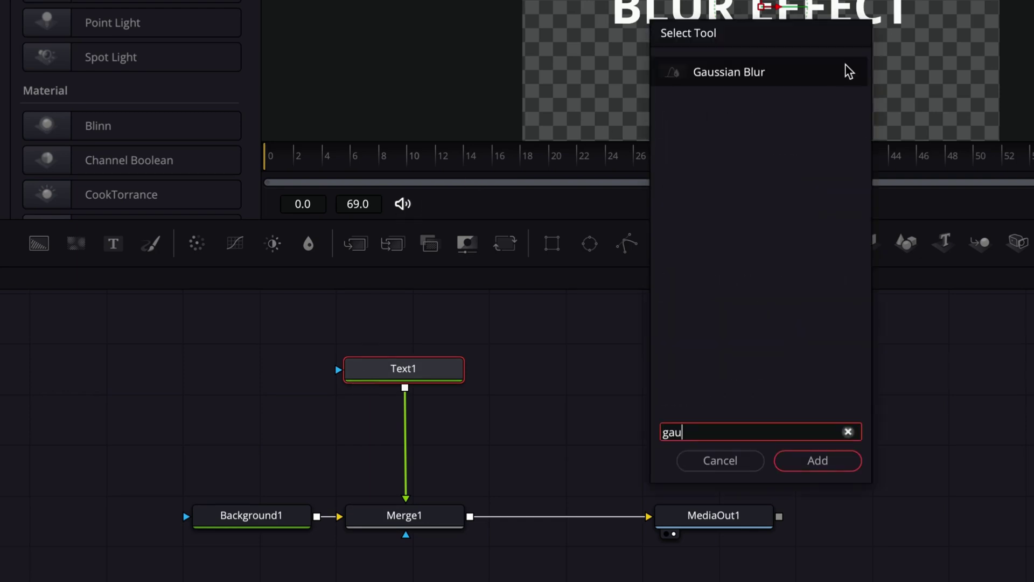
pyautogui.click(823, 79)
pyautogui.click(818, 460)
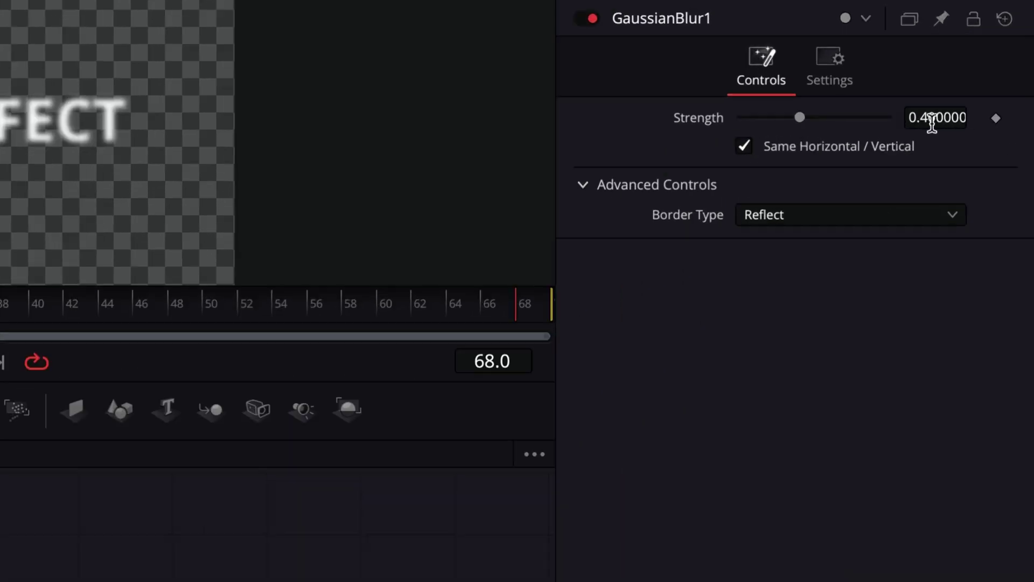
# - Set the Gaussian Blur strength to 0.5 and add a keyframe for it
pyautogui.click(986, 127)
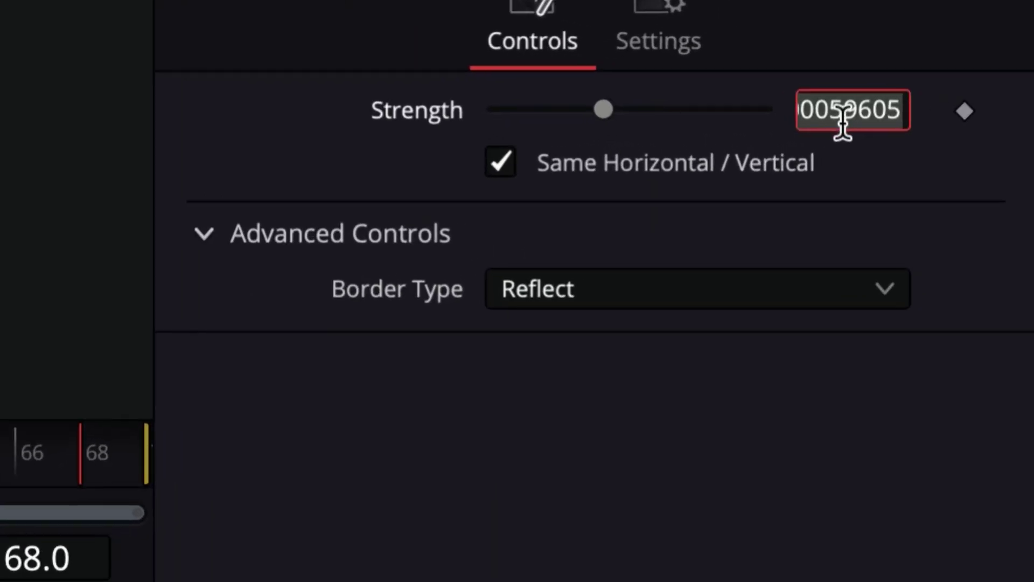
pyautogui.write('0.5')
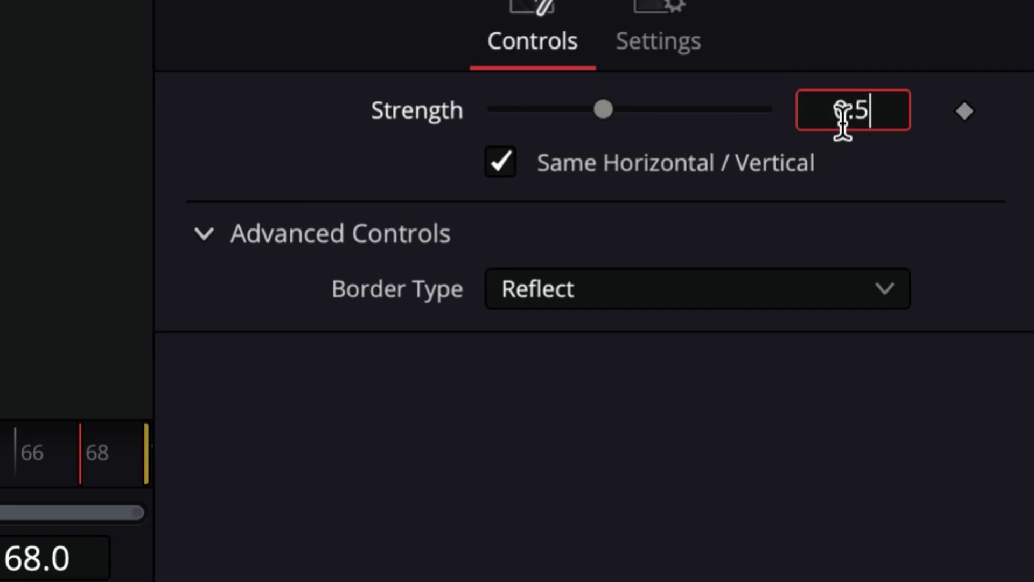
pyautogui.press('Return')
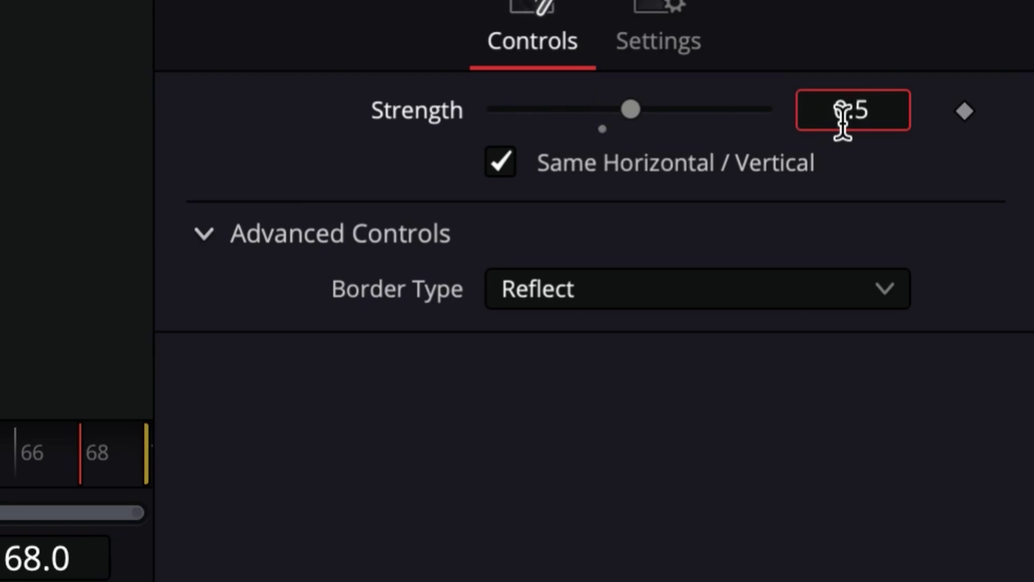
pyautogui.click(529, 537)
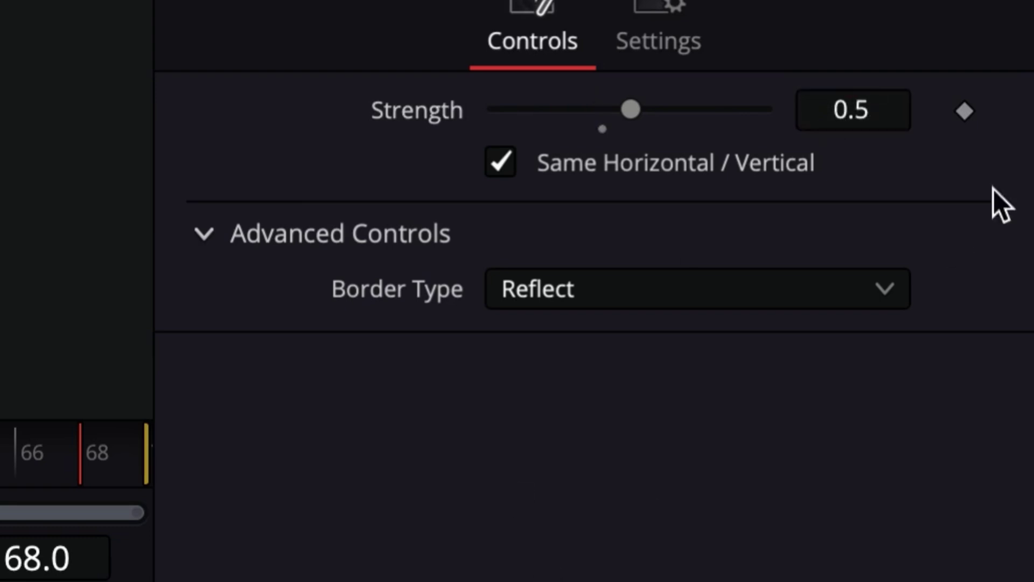
pyautogui.click(967, 116)
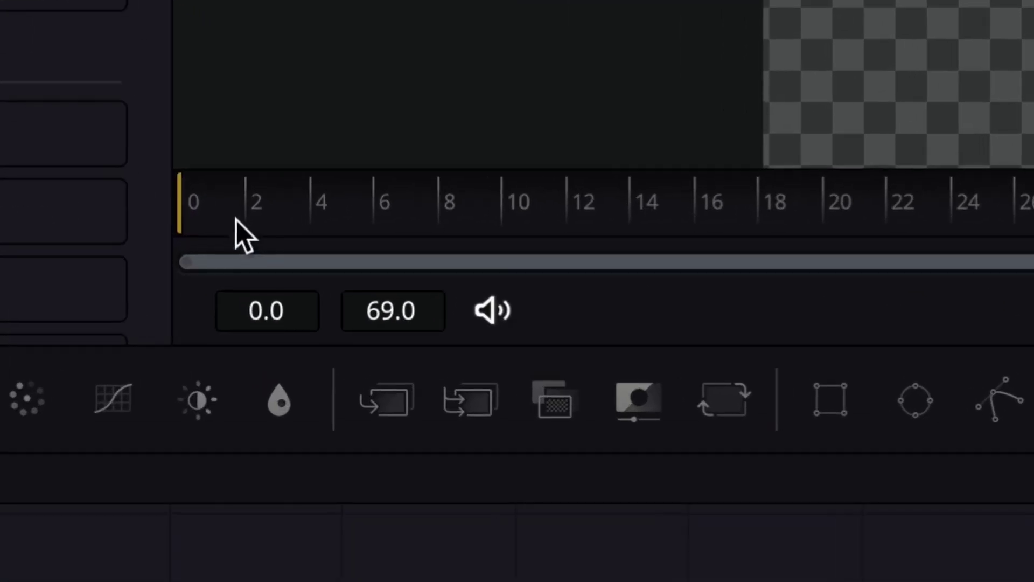
# - Keyframe the Gaussian Blur strength to 0 at frame 7
pyautogui.moveTo(238, 212); pyautogui.dragTo(413, 229)
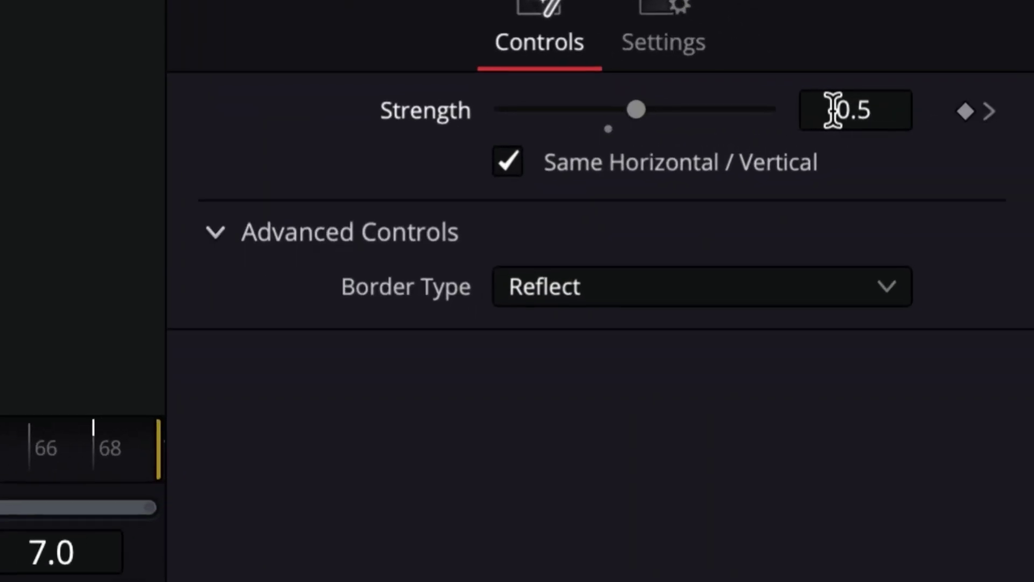
pyautogui.click(831, 110)
pyautogui.write('0')
pyautogui.press('Return')
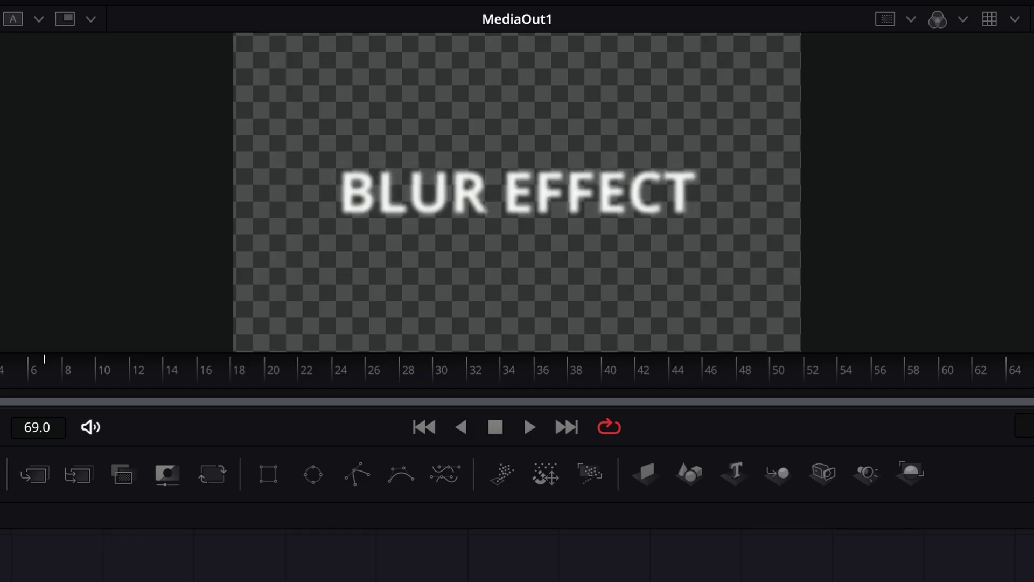
# - Play back the blur-in animation of the text and return to its start
pyautogui.press('space')
pyautogui.press('space')
pyautogui.click(22, 363)
pyautogui.moveTo(22, 363); pyautogui.dragTo(0, 364)
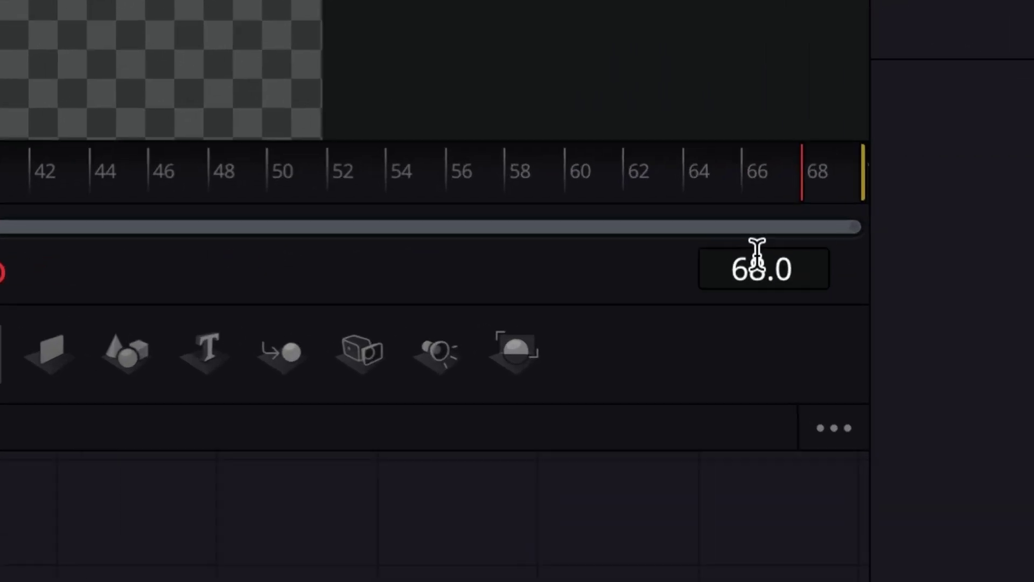
# - Add a Gaussian Blur strength keyframe at frame 58 with the current strength
pyautogui.press('Right')
pyautogui.press('Right')
pyautogui.scroll(-1, 755, 260)
pyautogui.scroll(1, 755, 260)
pyautogui.scroll(-5, 755, 260)
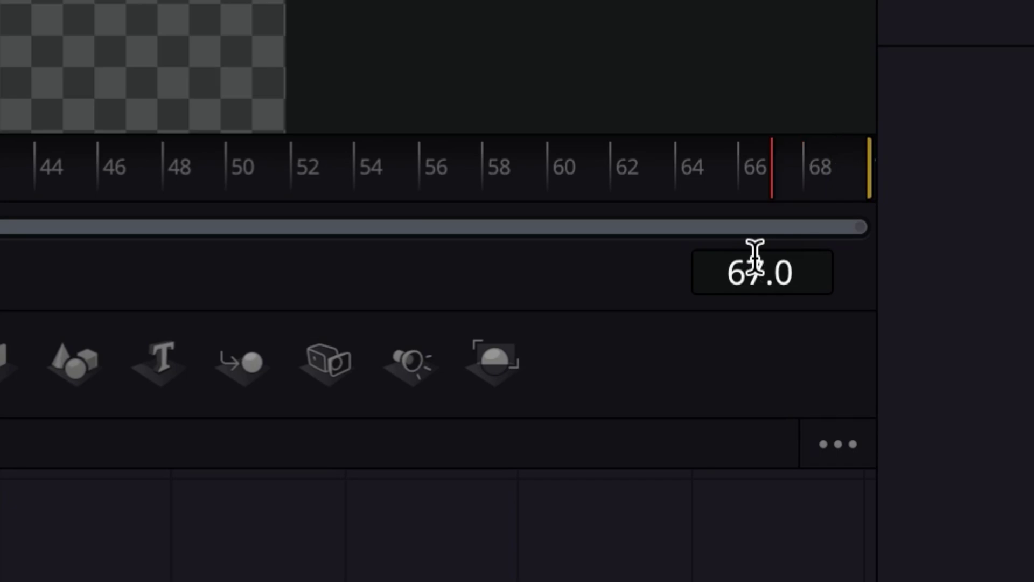
pyautogui.scroll(-1, 755, 260)
pyautogui.scroll(-1, 755, 260)
pyautogui.scroll(-5, 754, 260)
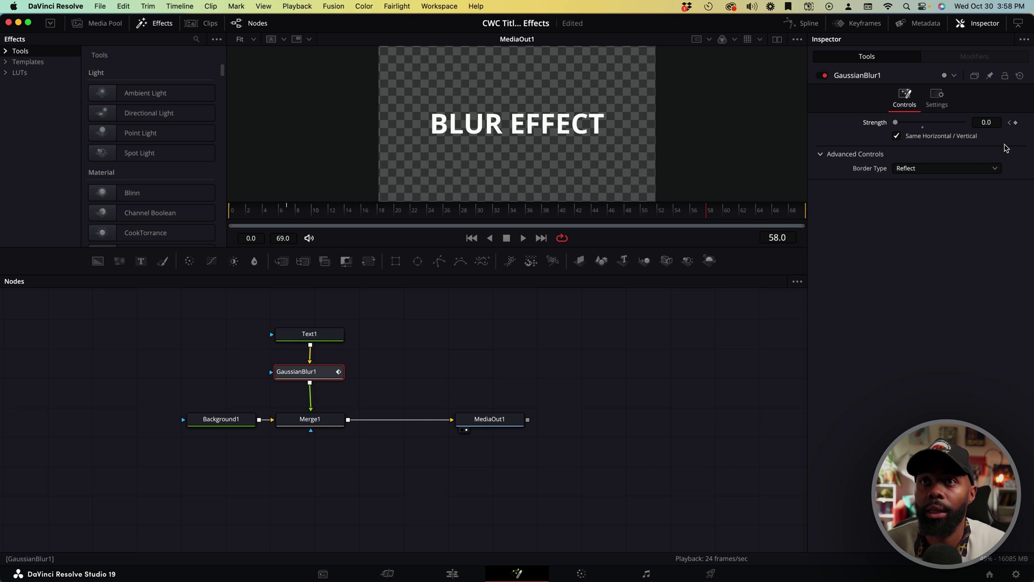
pyautogui.click(1015, 124)
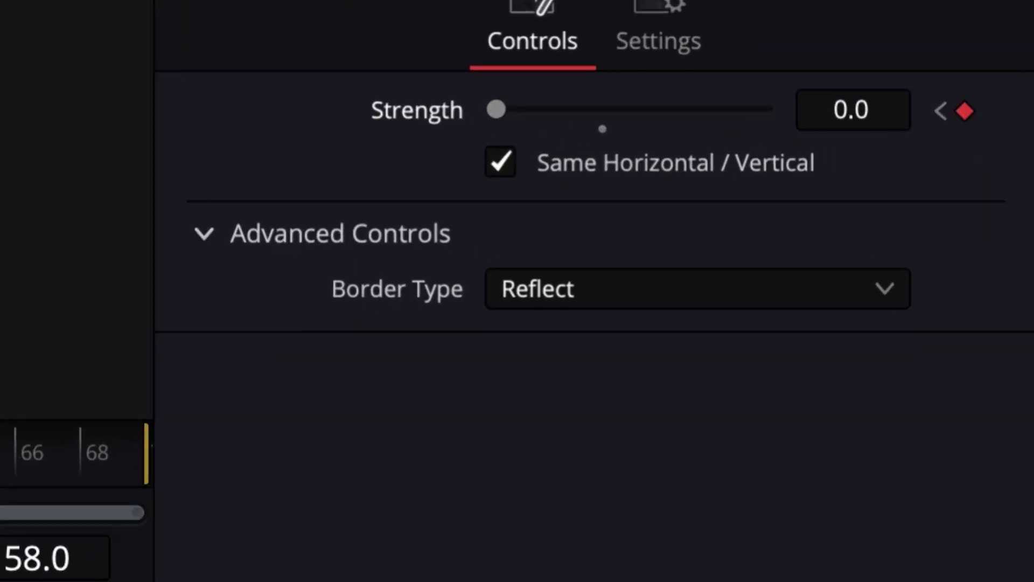
# - Keyframe the Gaussian Blur strength to 0.5 at frame 69 and play the animation from the start
pyautogui.moveTo(707, 211); pyautogui.dragTo(761, 215)
pyautogui.moveTo(1, 501); pyautogui.dragTo(117, 480)
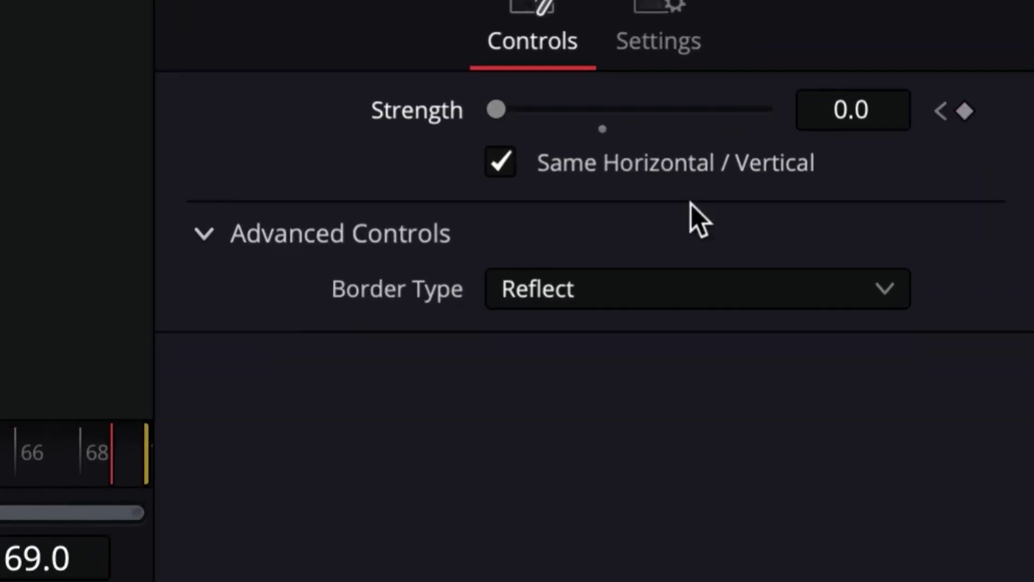
pyautogui.click(842, 126)
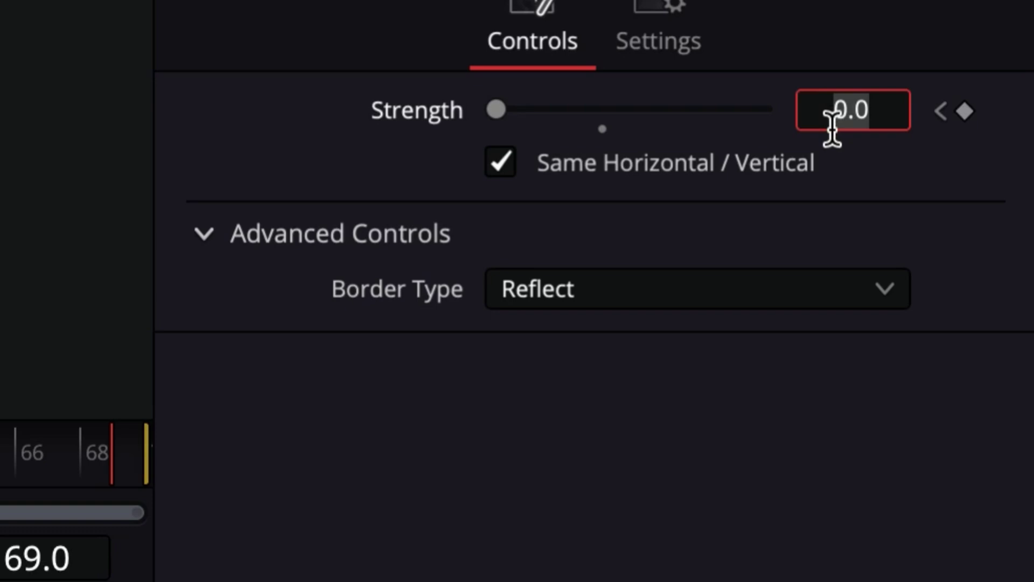
pyautogui.write('0.5')
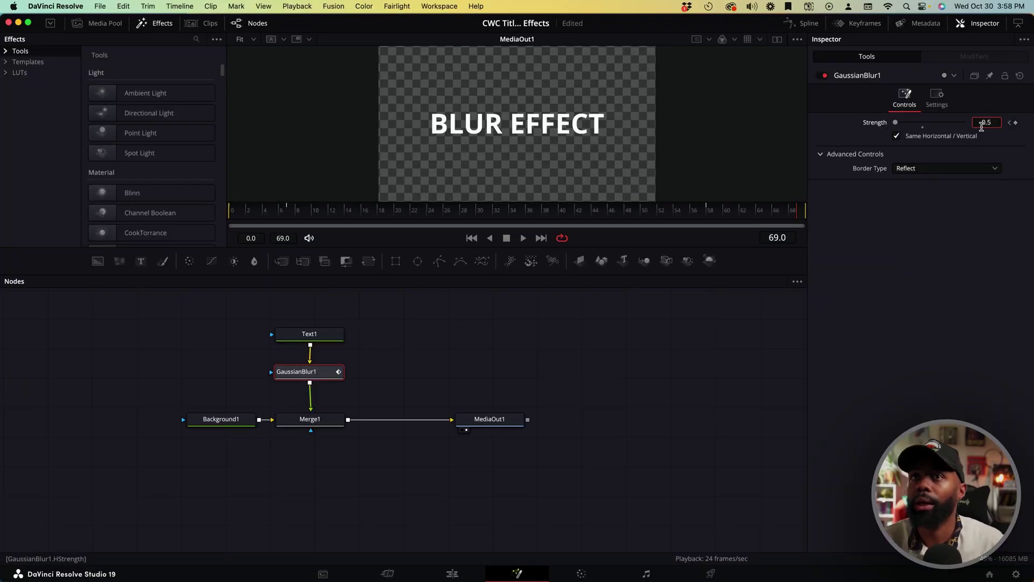
pyautogui.moveTo(233, 210)
pyautogui.mouseDown()
pyautogui.moveTo(302, 209)
pyautogui.moveTo(233, 210)
pyautogui.mouseUp()
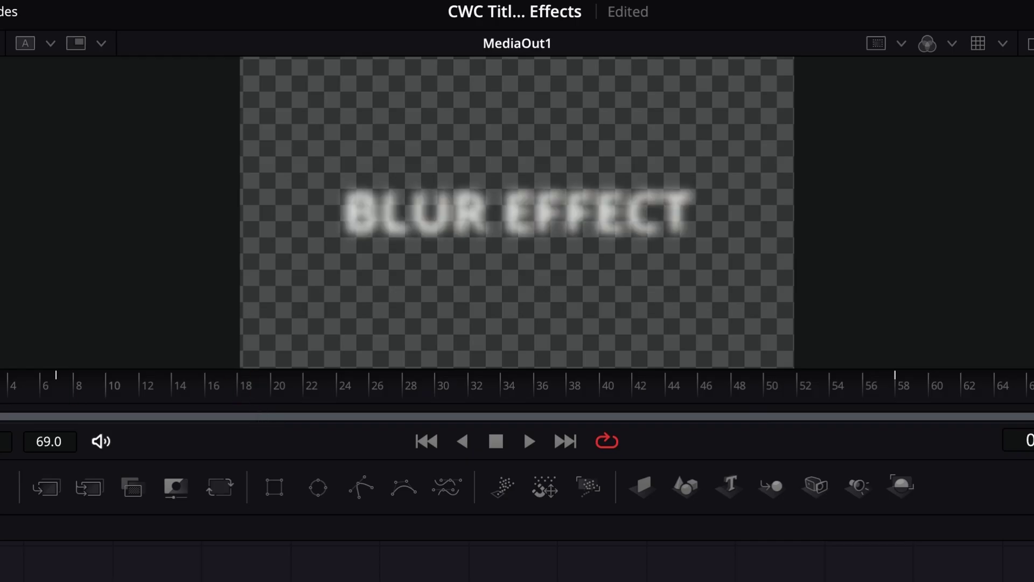
pyautogui.press('space')
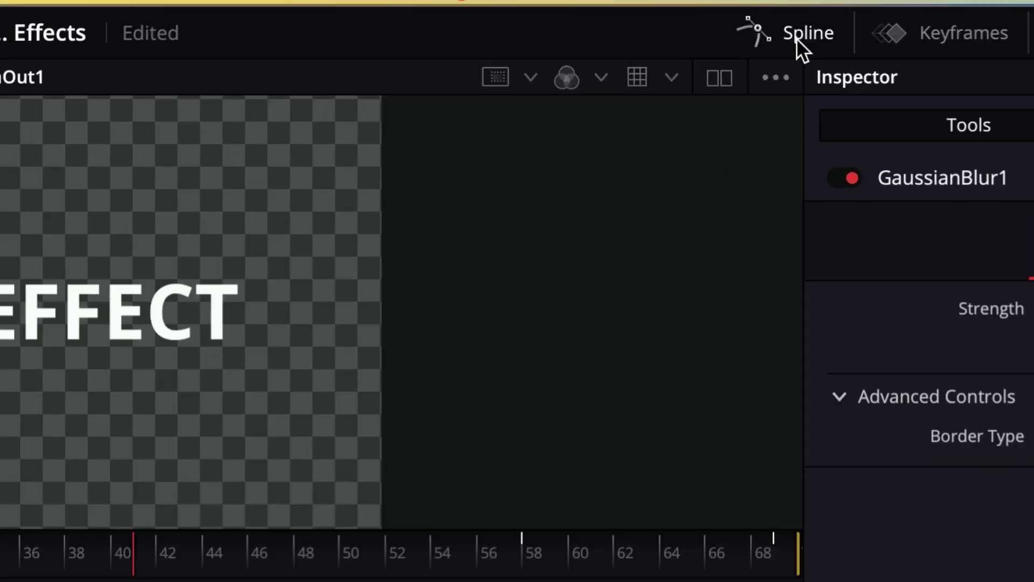
# - Smooth the blur strength keyframes in the Spline editor and lengthen the handles of the first and last keyframes inward
pyautogui.click(807, 24)
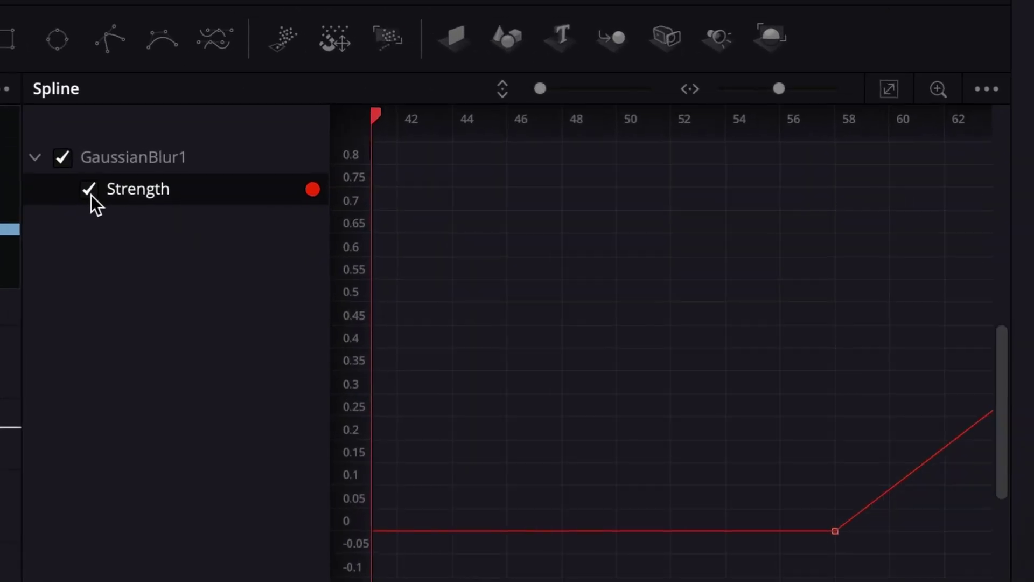
pyautogui.click(888, 95)
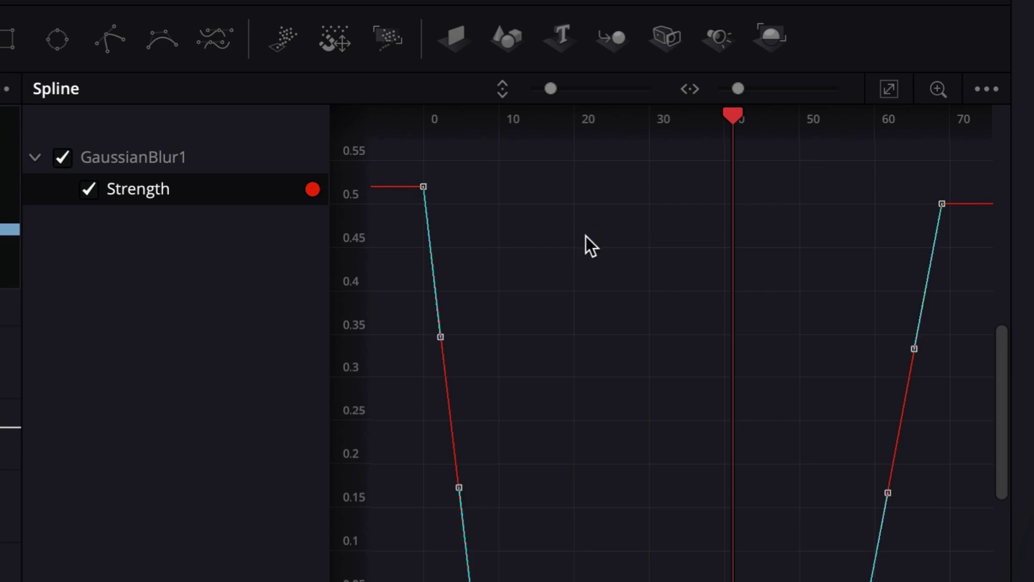
pyautogui.hotkey('shift', 's')
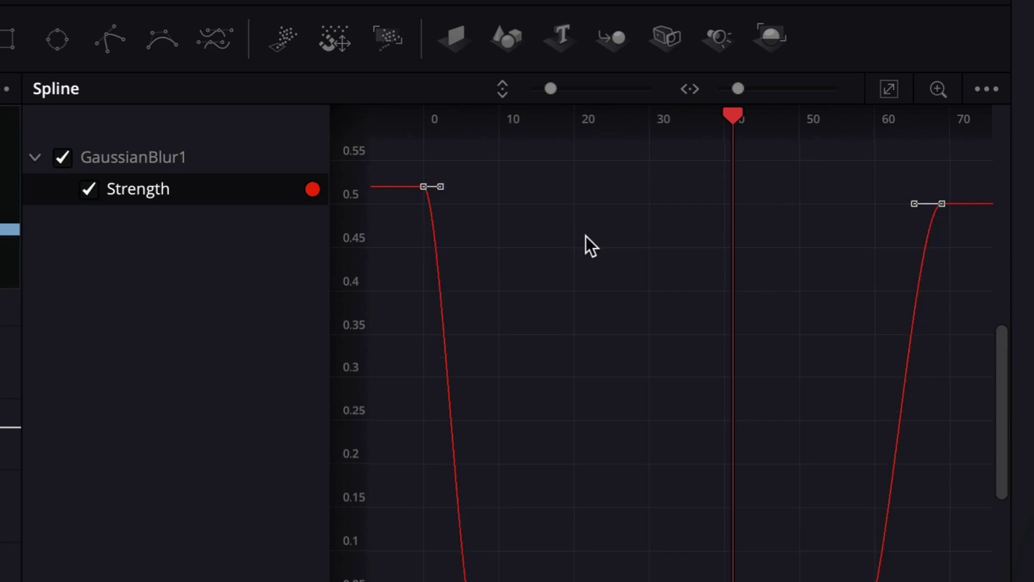
pyautogui.moveTo(440, 187); pyautogui.dragTo(488, 186)
pyautogui.moveTo(914, 204); pyautogui.dragTo(894, 204)
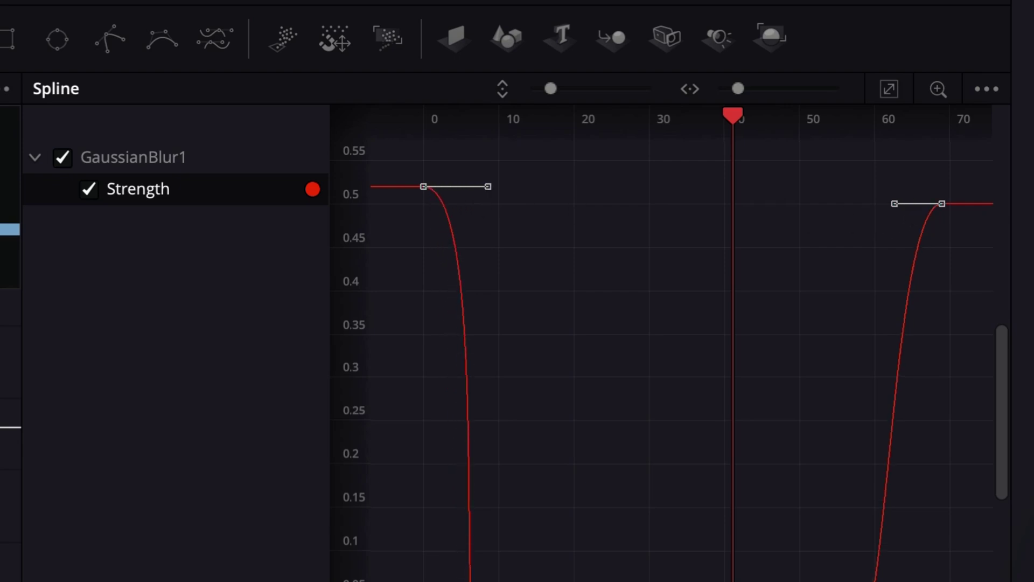
# - Play back the smoothed blur animation from the start and close the Spline editor
pyautogui.press('Home')
pyautogui.press('space')
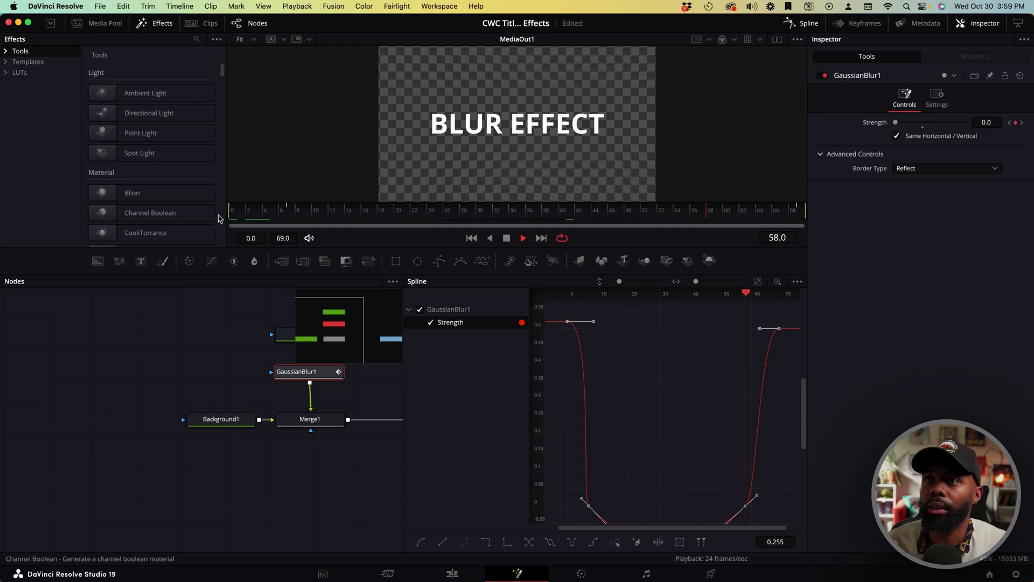
pyautogui.press('space')
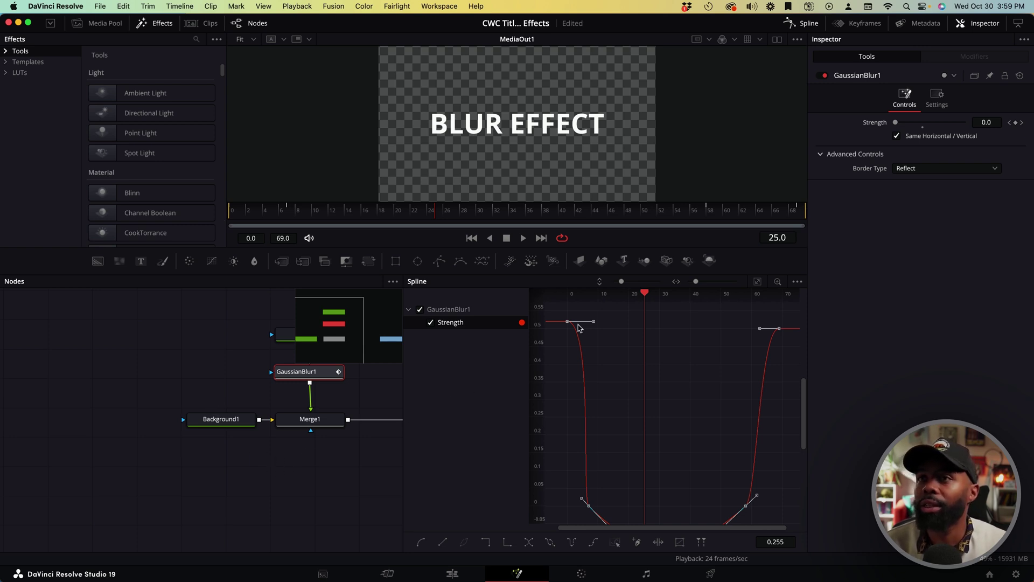
pyautogui.click(259, 347)
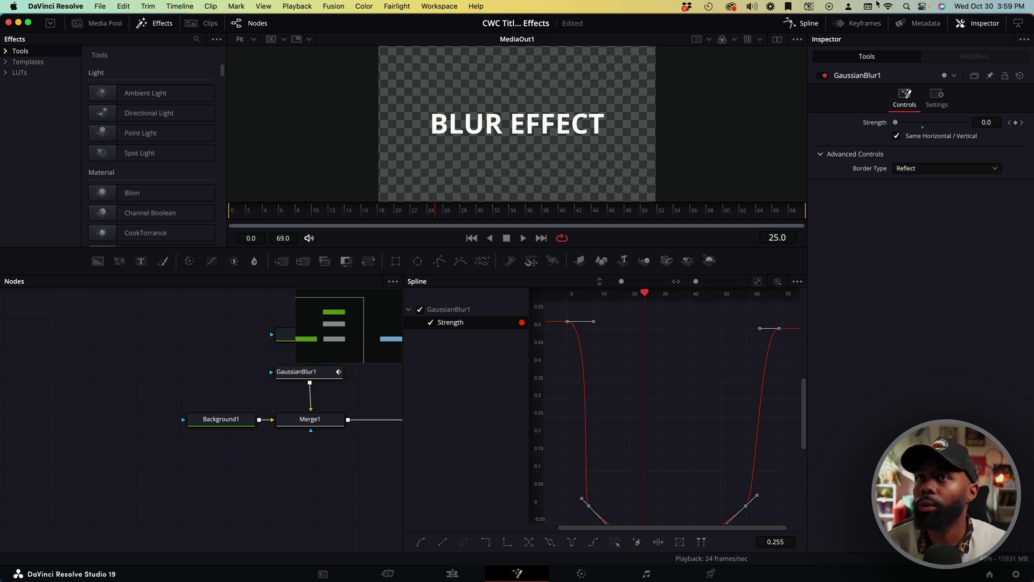
pyautogui.click(802, 23)
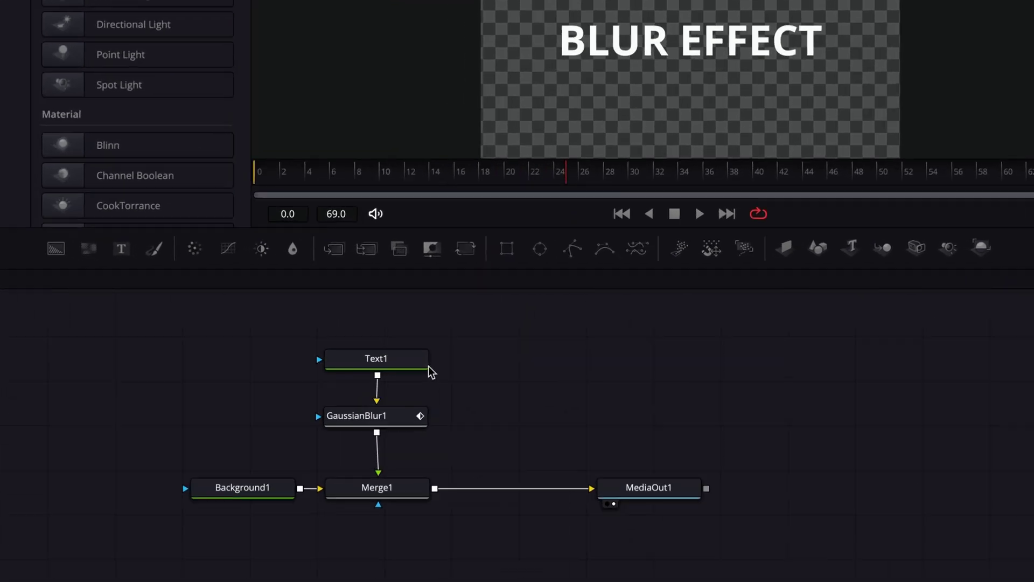
# - Set the Text1 node's shading opacity to 0.0 at frame 0 and add a keyframe for it
pyautogui.click(413, 368)
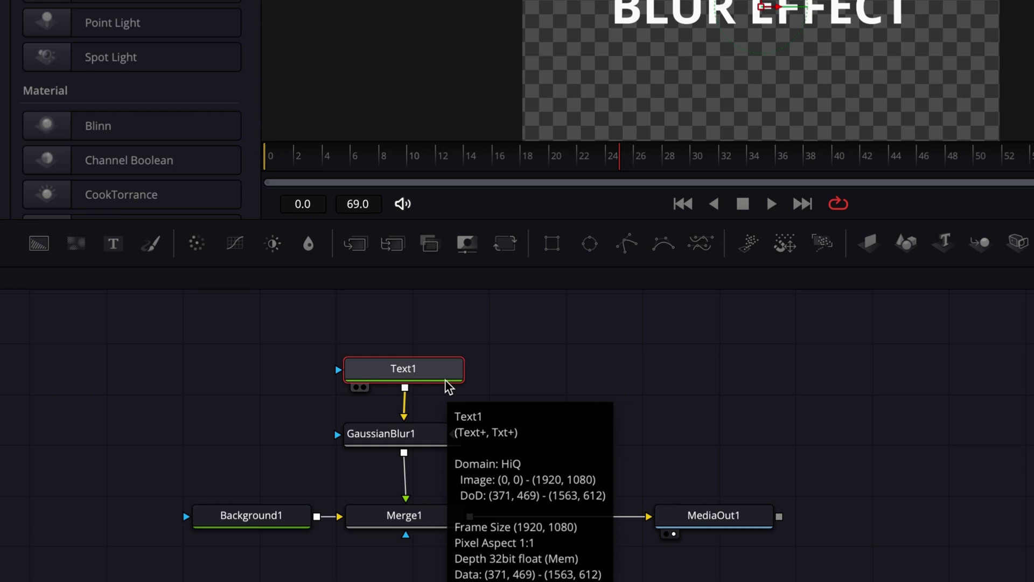
pyautogui.click(526, 331)
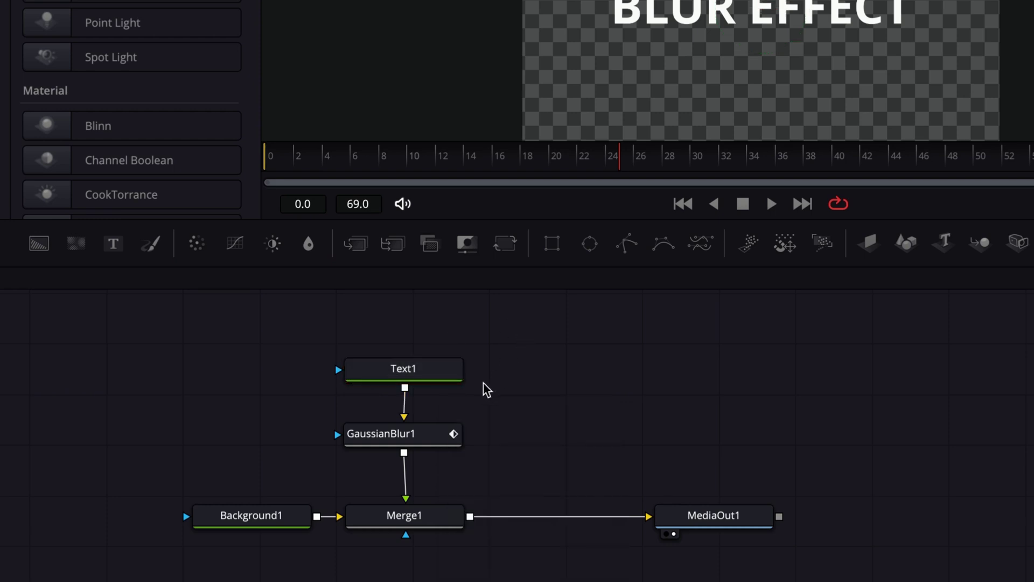
pyautogui.click(414, 374)
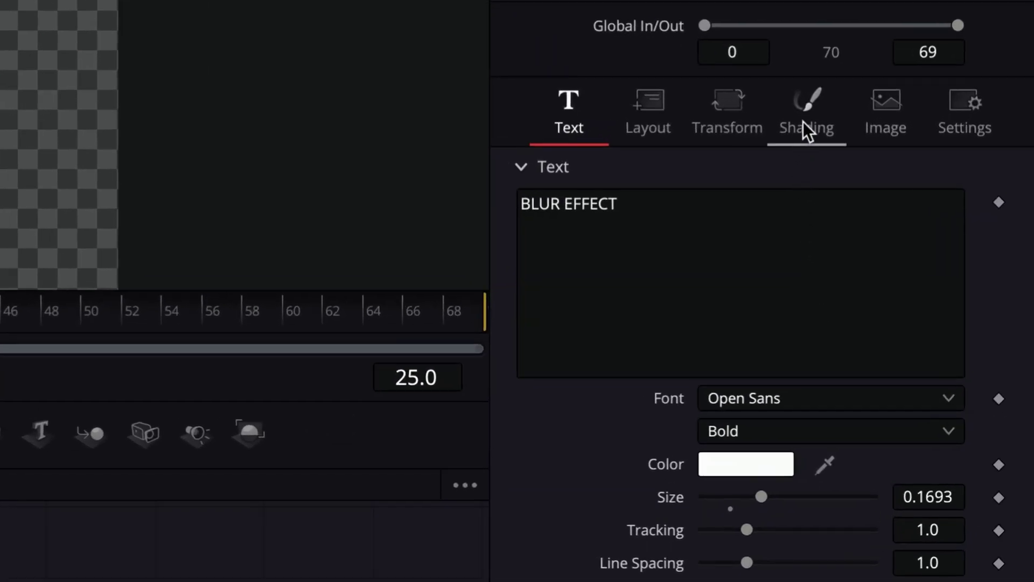
pyautogui.click(802, 121)
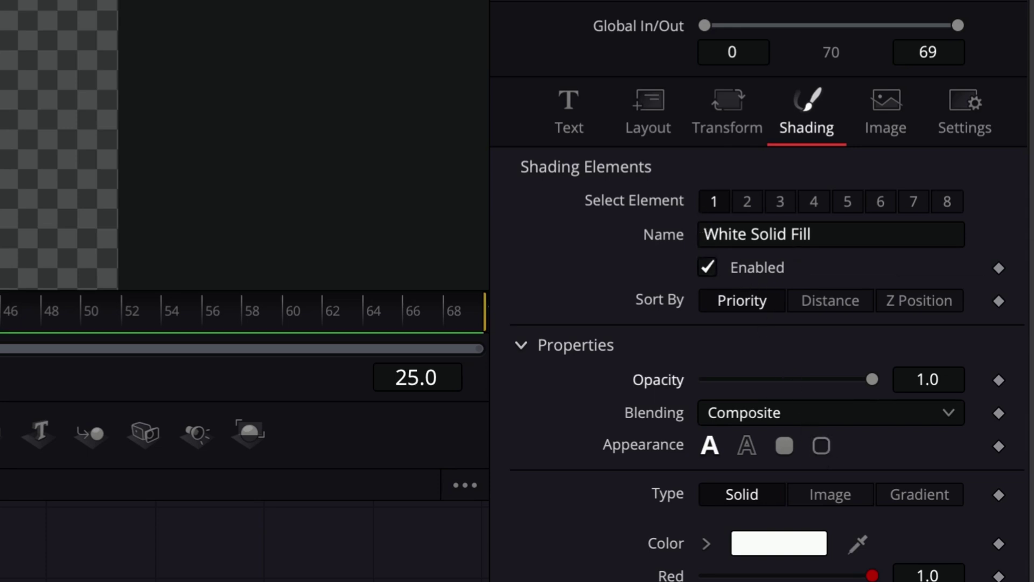
pyautogui.press('Home')
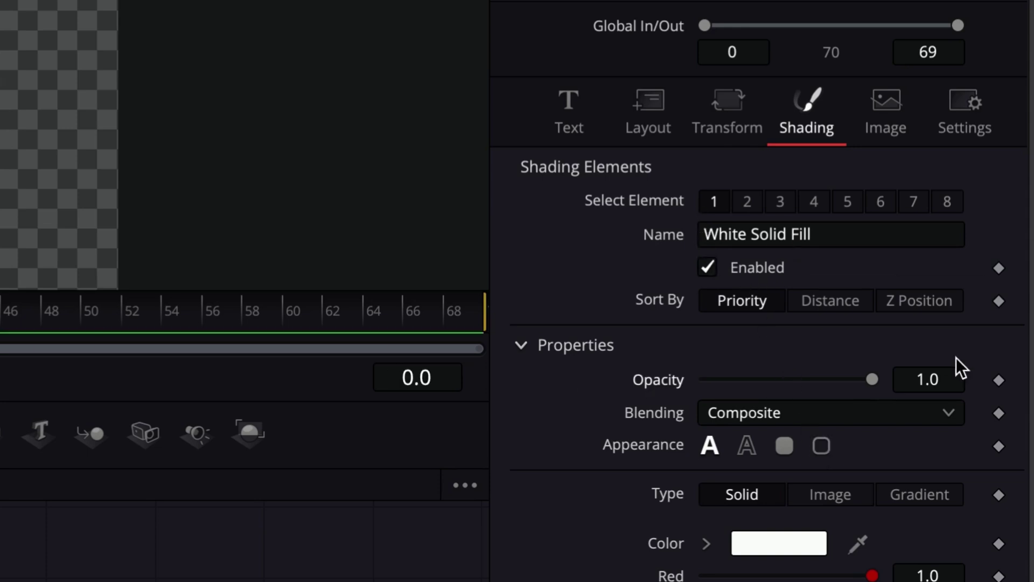
pyautogui.moveTo(871, 381); pyautogui.dragTo(529, 388)
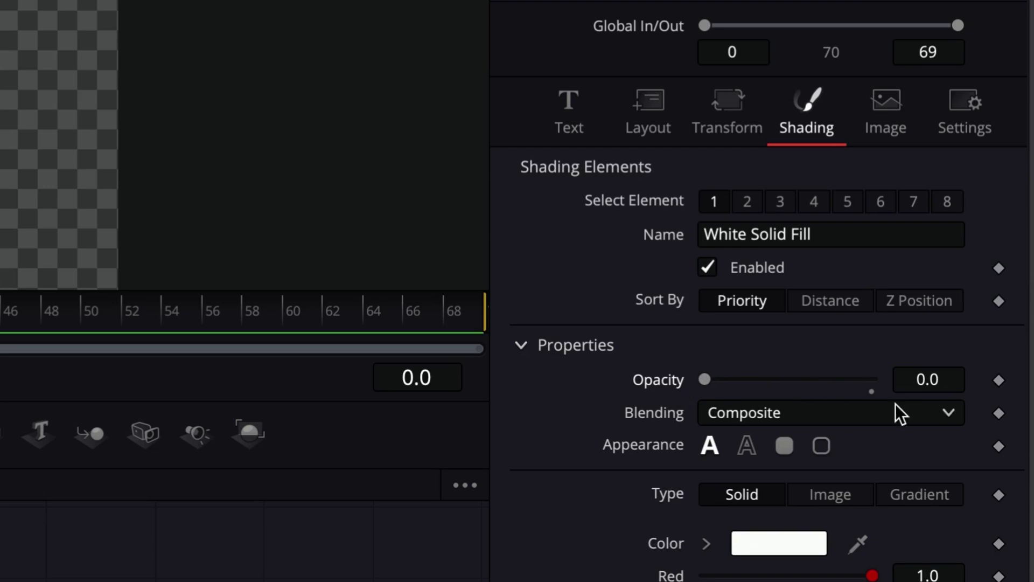
pyautogui.click(999, 380)
# - Keyframe the text's shading opacity to 1.0 at frame 7 and step through the fade-in
pyautogui.press('Right')
pyautogui.press('Right')
pyautogui.press('Right')
pyautogui.press('Right')
pyautogui.press('Right')
pyautogui.press('Right')
pyautogui.press('Right')
pyautogui.moveTo(759, 381); pyautogui.dragTo(880, 382)
pyautogui.press('Left')
pyautogui.press('Left')
pyautogui.press('Left')
pyautogui.press('Left')
pyautogui.press('Left')
pyautogui.press('Left')
pyautogui.press('Left')
pyautogui.press('Right')
pyautogui.press('Right')
pyautogui.press('Right')
pyautogui.press('Right')
pyautogui.press('Right')
pyautogui.press('Right')
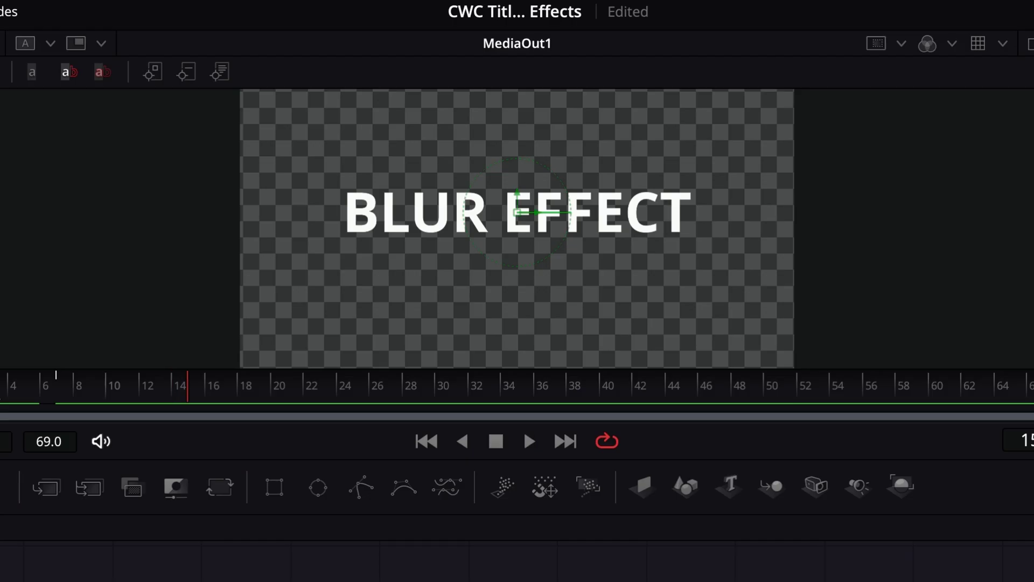
# - Add a shading opacity keyframe at frame 58, where the blur-out begins, keeping the current opacity
pyautogui.moveTo(1, 388); pyautogui.dragTo(0, 388)
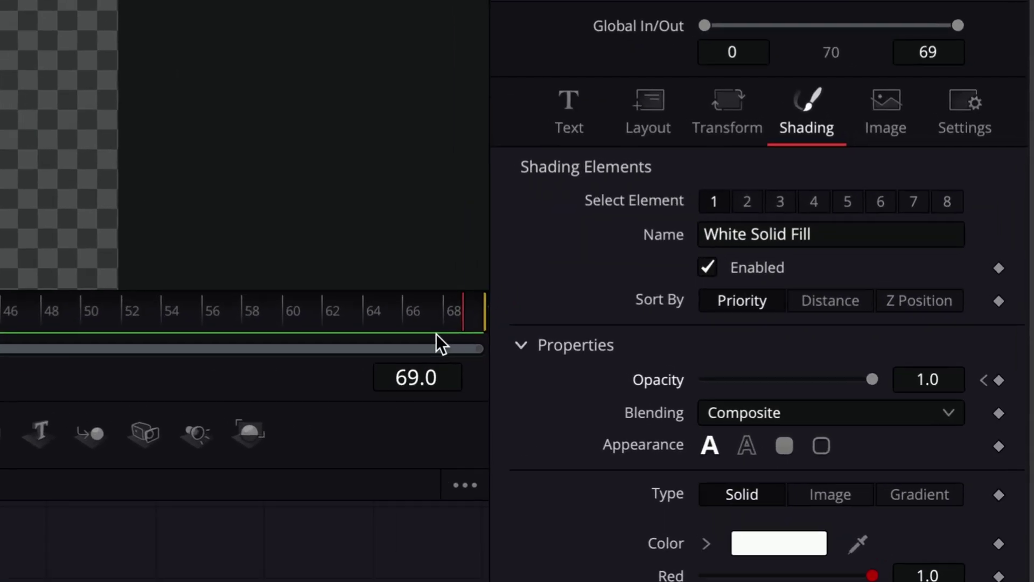
pyautogui.press('Left')
pyautogui.press('Left')
pyautogui.press('Left')
pyautogui.press('Left')
pyautogui.press('Left')
pyautogui.press('Left')
pyautogui.press('Left')
pyautogui.press('Right')
pyautogui.press('Right')
pyautogui.press('Right')
pyautogui.press('Right')
pyautogui.press('Right')
pyautogui.press('Right')
pyautogui.press('Right')
pyautogui.press('Left')
pyautogui.press('Left')
pyautogui.press('Left')
pyautogui.press('Left')
pyautogui.press('Left')
pyautogui.press('Left')
pyautogui.press('Left')
pyautogui.press('Left')
pyautogui.press('Left')
pyautogui.press('Left')
pyautogui.press('Left')
pyautogui.click(998, 380)
# - Keyframe the text's shading opacity to 0 at frame 69 and play back the fade
pyautogui.moveTo(433, 323); pyautogui.dragTo(467, 322)
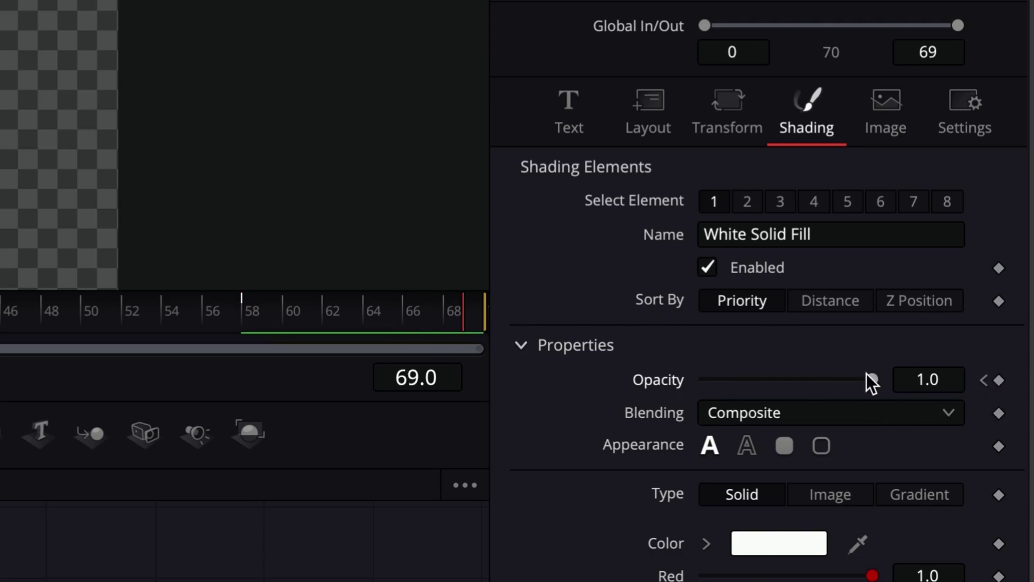
pyautogui.moveTo(871, 378); pyautogui.dragTo(690, 388)
pyautogui.click(529, 441)
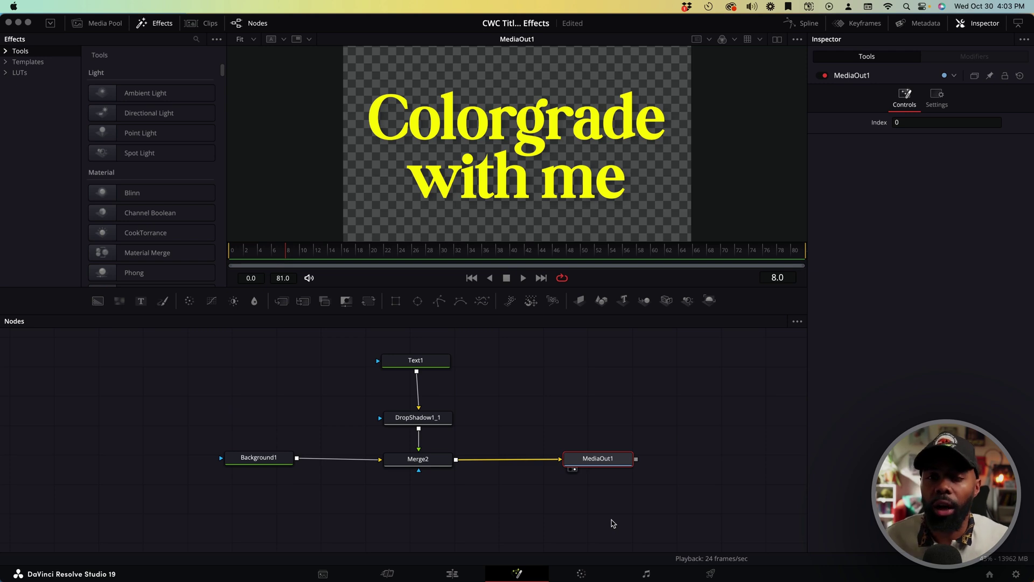
# - Save the project and add a Follower modifier to the text of the "Colorgrade with me" title
pyautogui.press('super+s')
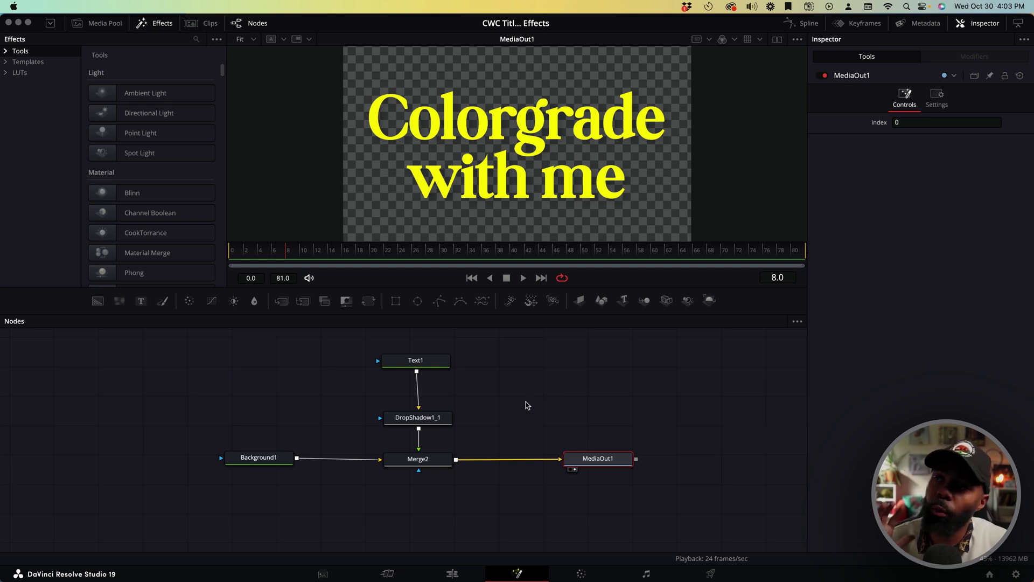
pyautogui.click(431, 370)
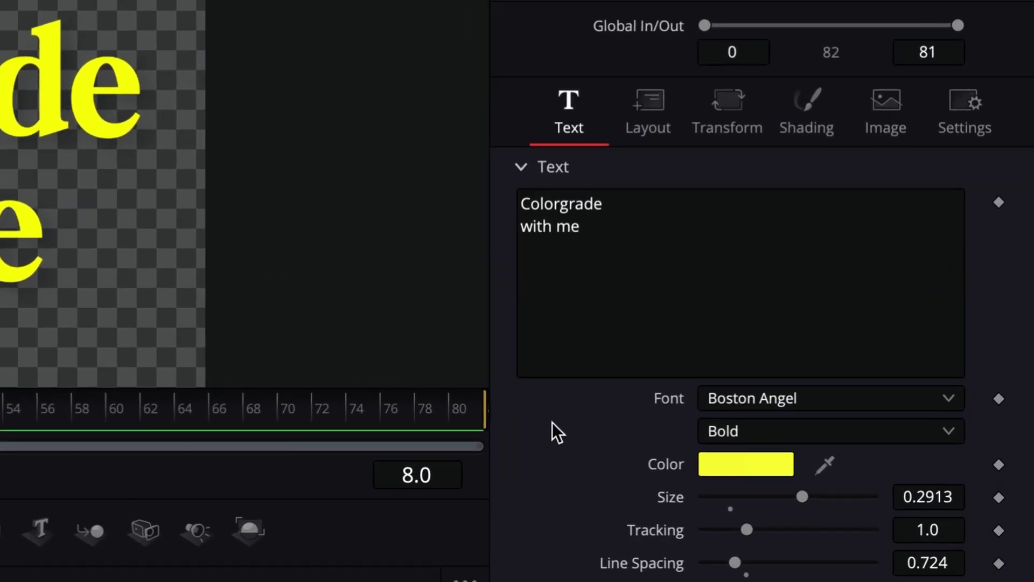
pyautogui.rightClick(633, 261)
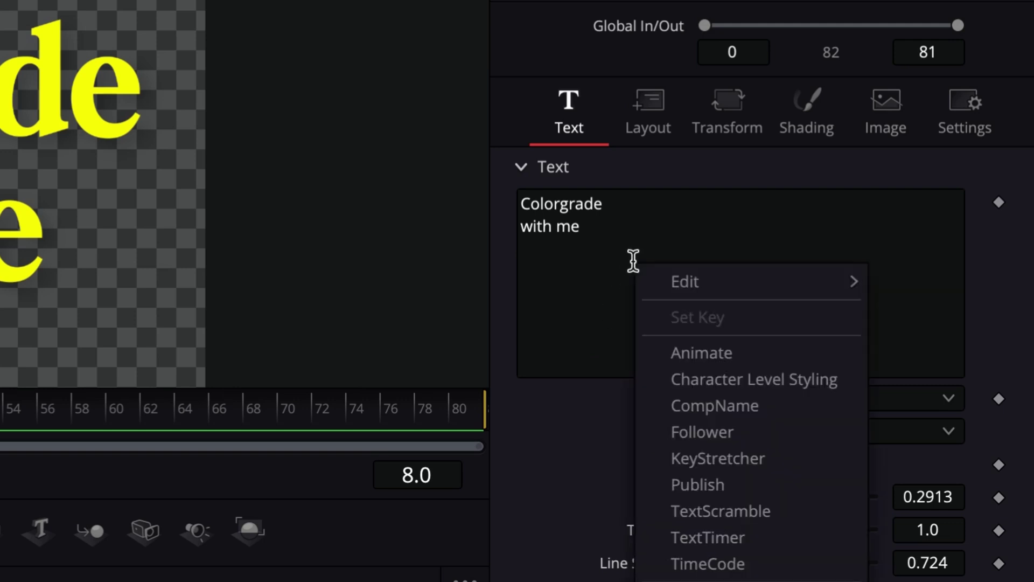
pyautogui.click(743, 428)
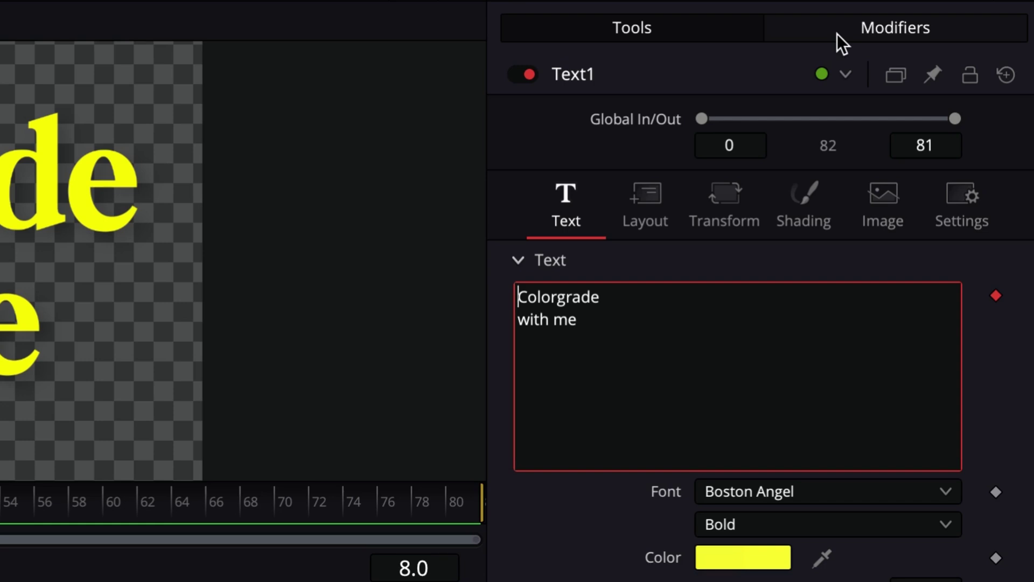
# - Compare the Follower's text controls with the text tool's, and adjust the Follower's horizontal character size at frame 7
pyautogui.click(837, 34)
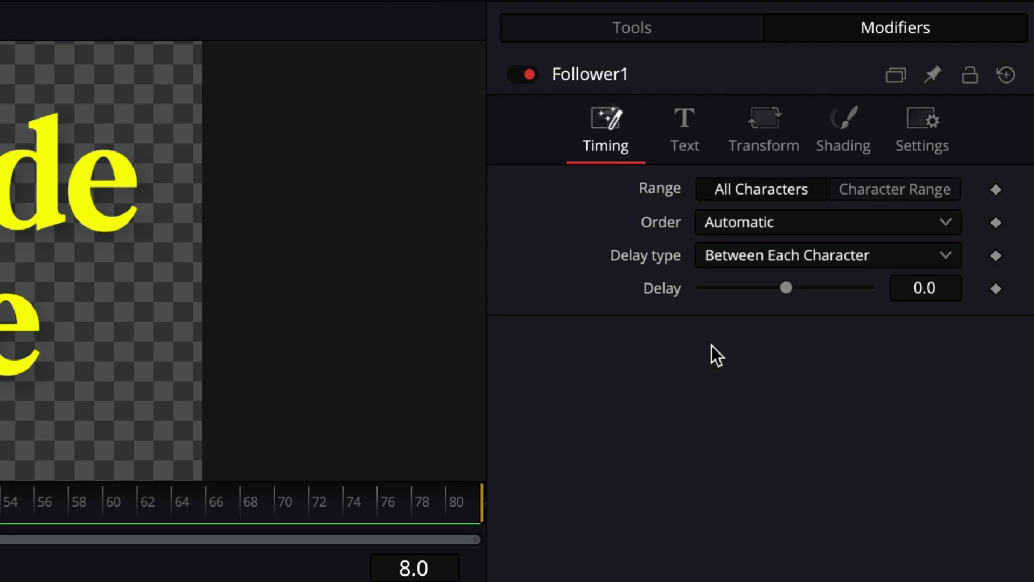
pyautogui.click(682, 120)
pyautogui.click(632, 27)
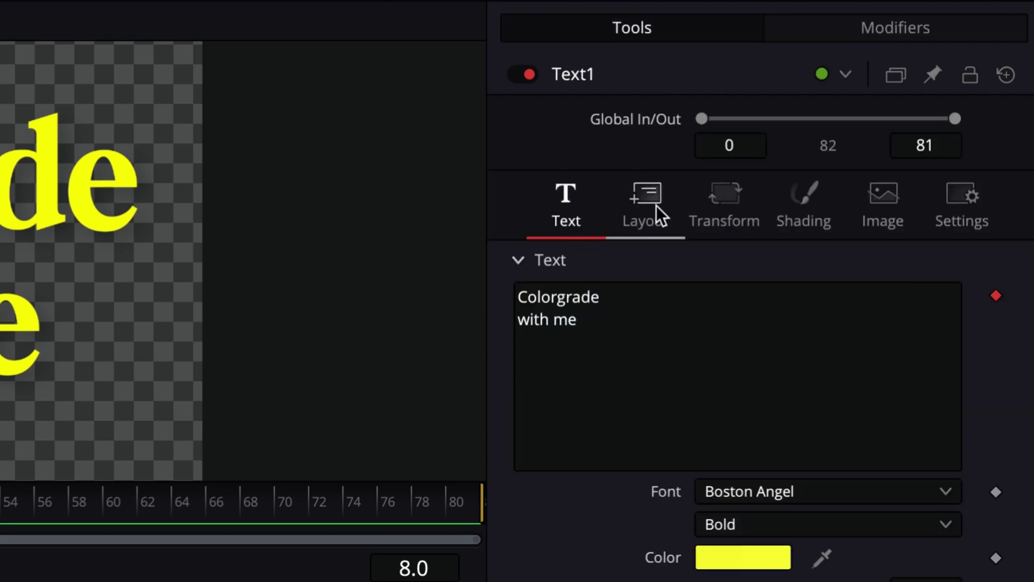
pyautogui.click(879, 30)
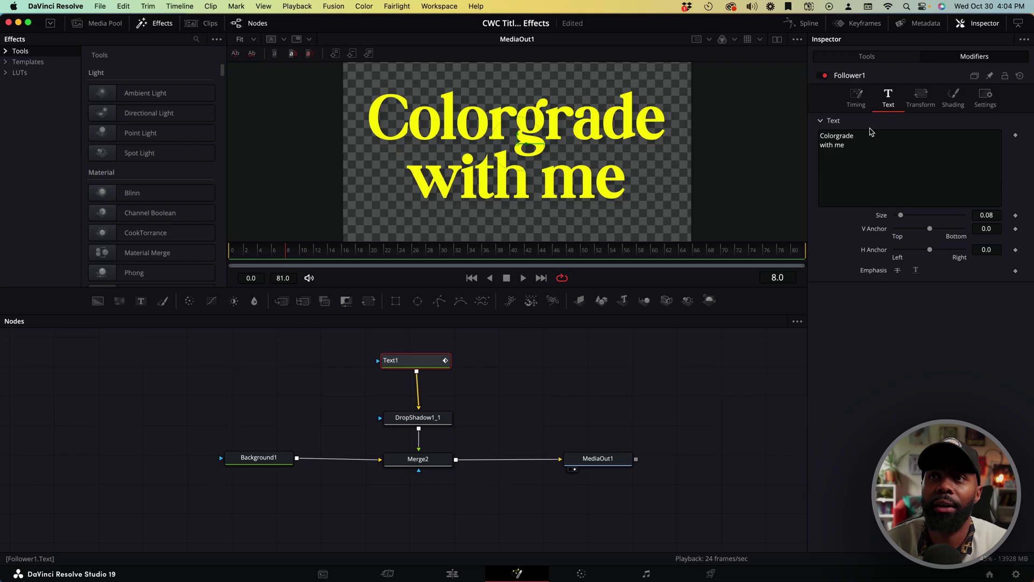
pyautogui.click(764, 130)
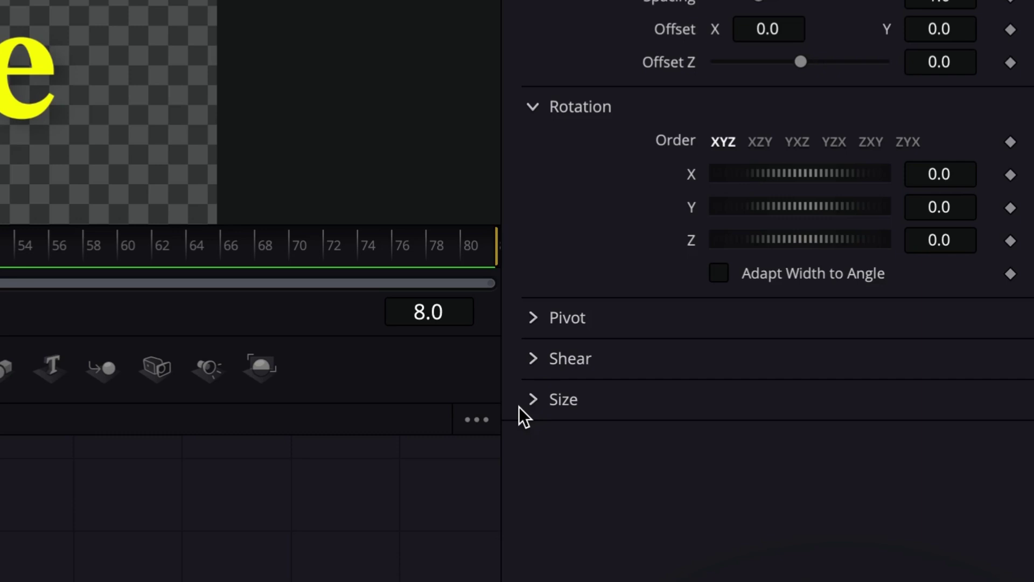
pyautogui.click(533, 401)
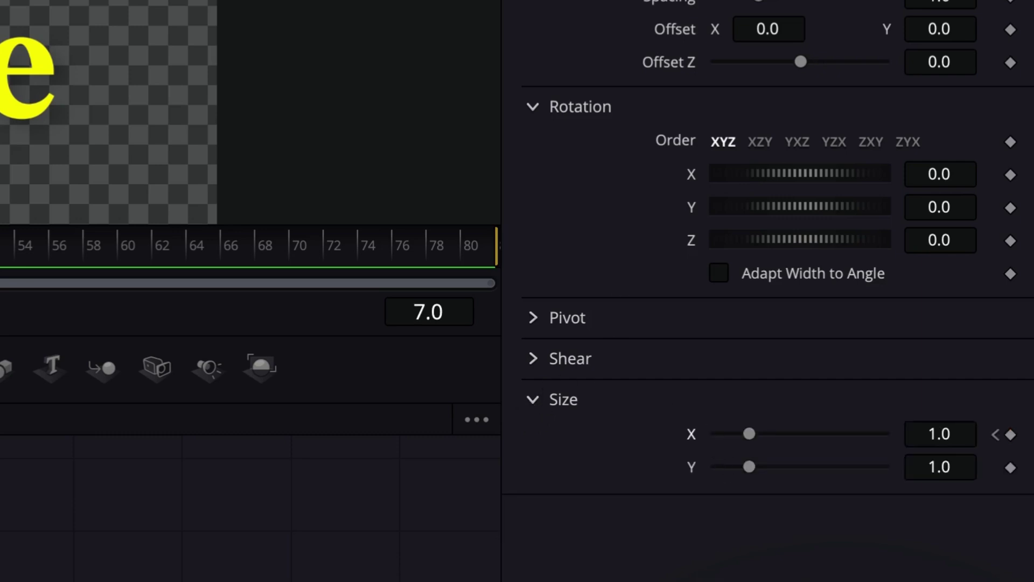
pyautogui.moveTo(749, 434)
pyautogui.mouseDown()
pyautogui.moveTo(792, 435)
pyautogui.moveTo(754, 438)
pyautogui.mouseUp()
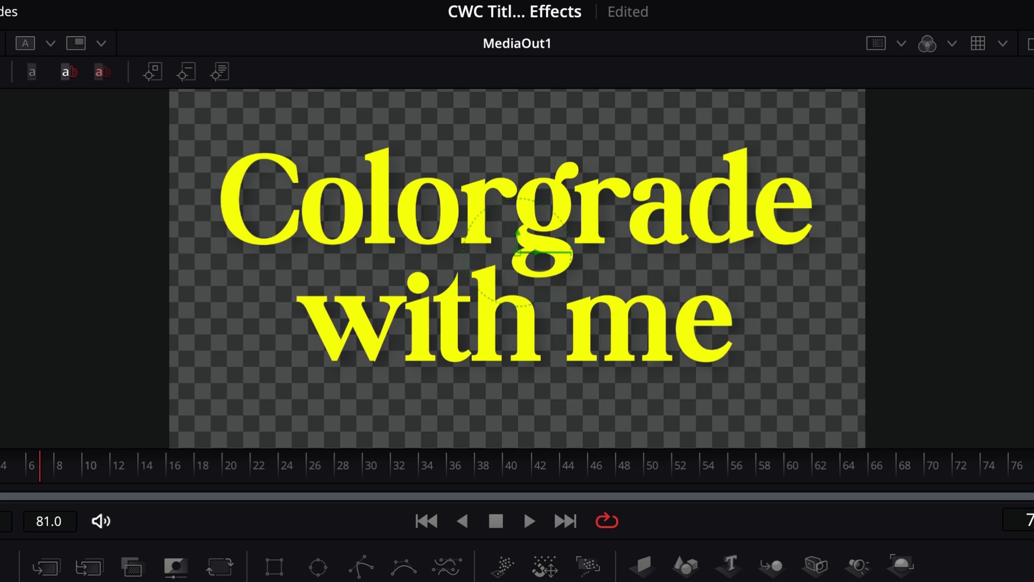
# - Adjust the Follower's horizontal character size at frame 24 and play the title from the start
pyautogui.moveTo(7, 491); pyautogui.dragTo(458, 486)
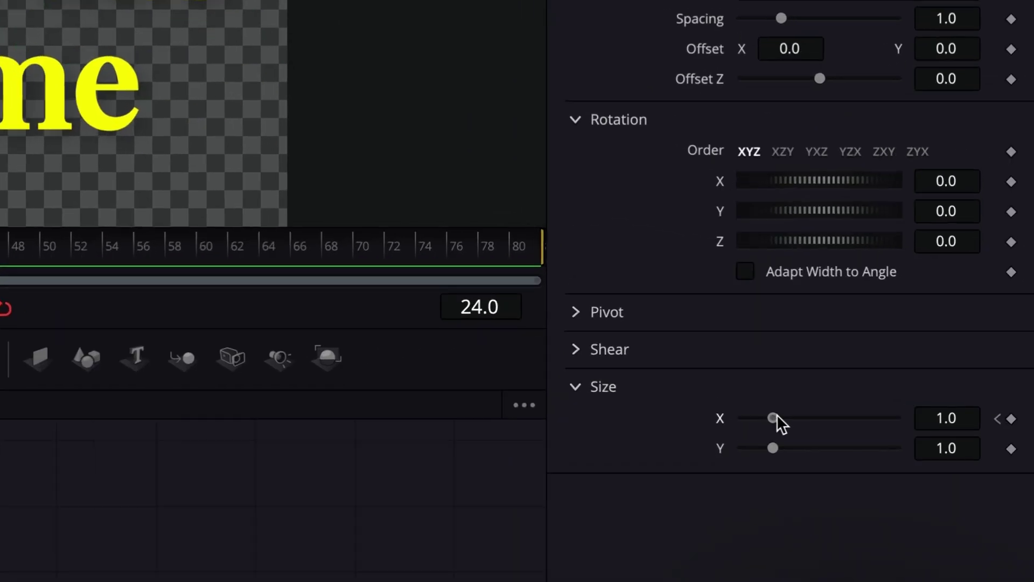
pyautogui.moveTo(776, 422)
pyautogui.mouseDown()
pyautogui.moveTo(765, 438)
pyautogui.moveTo(779, 433)
pyautogui.mouseUp()
pyautogui.press('Home')
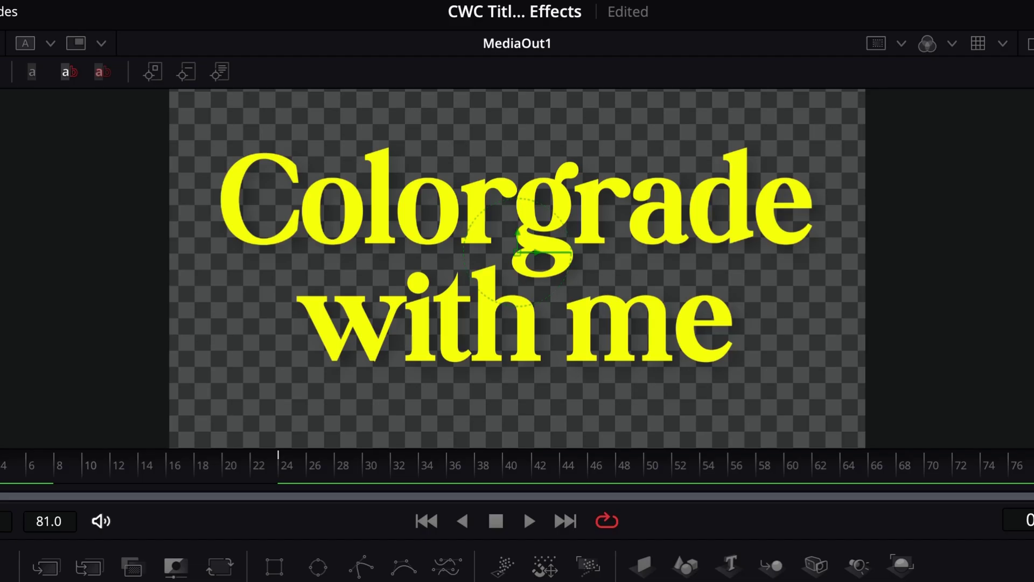
pyautogui.press('space')
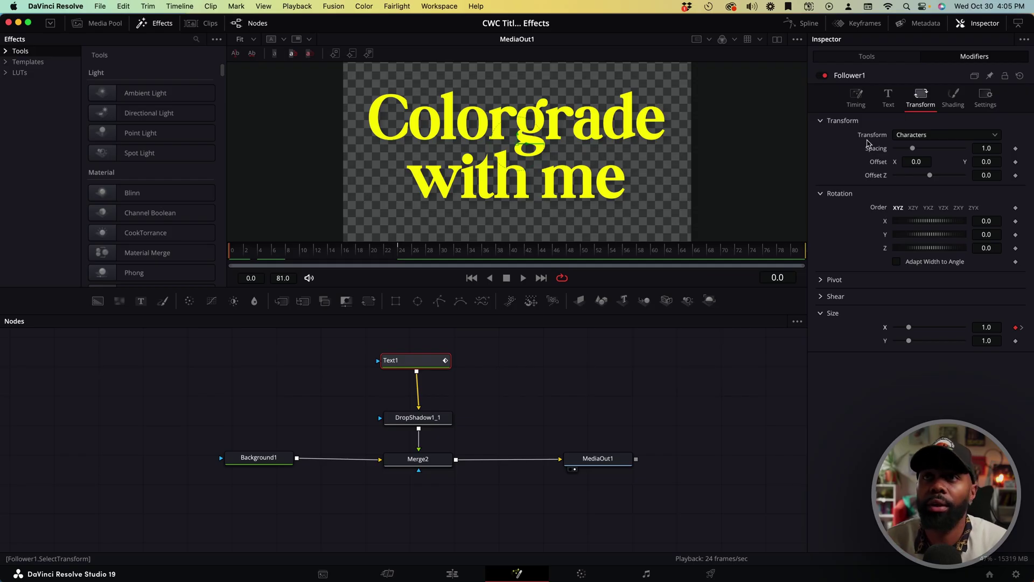
# - Set the Follower's delay between each character to 0.4 and play back the title animation
pyautogui.click(856, 97)
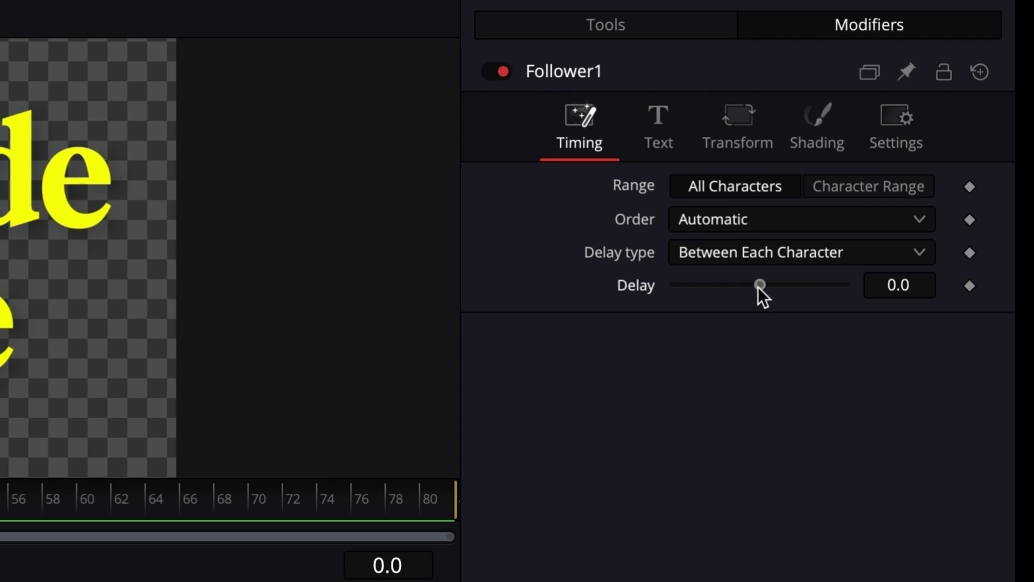
pyautogui.moveTo(758, 287); pyautogui.dragTo(762, 287)
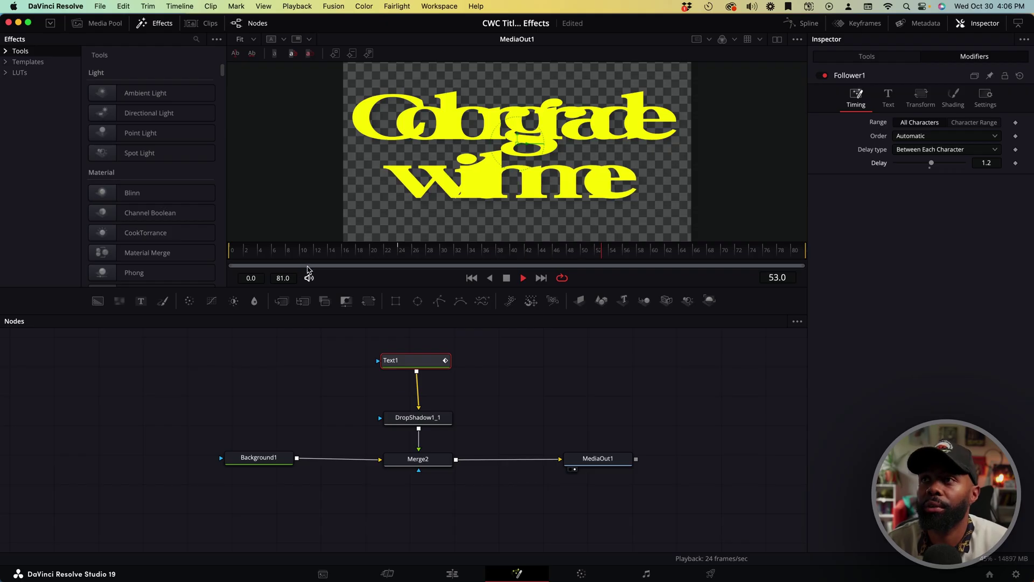
pyautogui.press('space')
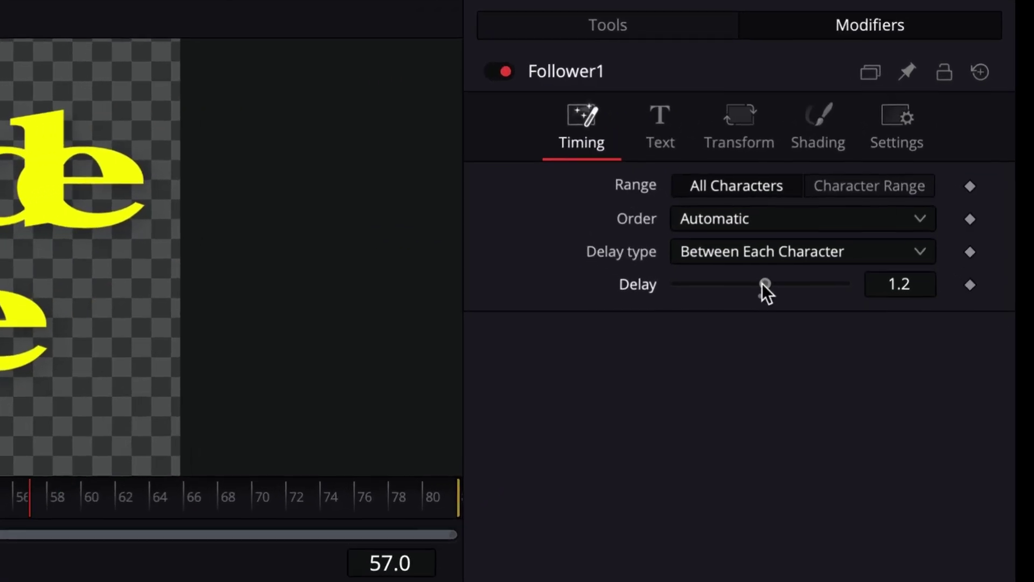
pyautogui.moveTo(931, 163); pyautogui.dragTo(929, 162)
pyautogui.moveTo(758, 283); pyautogui.dragTo(758, 283)
pyautogui.press('space')
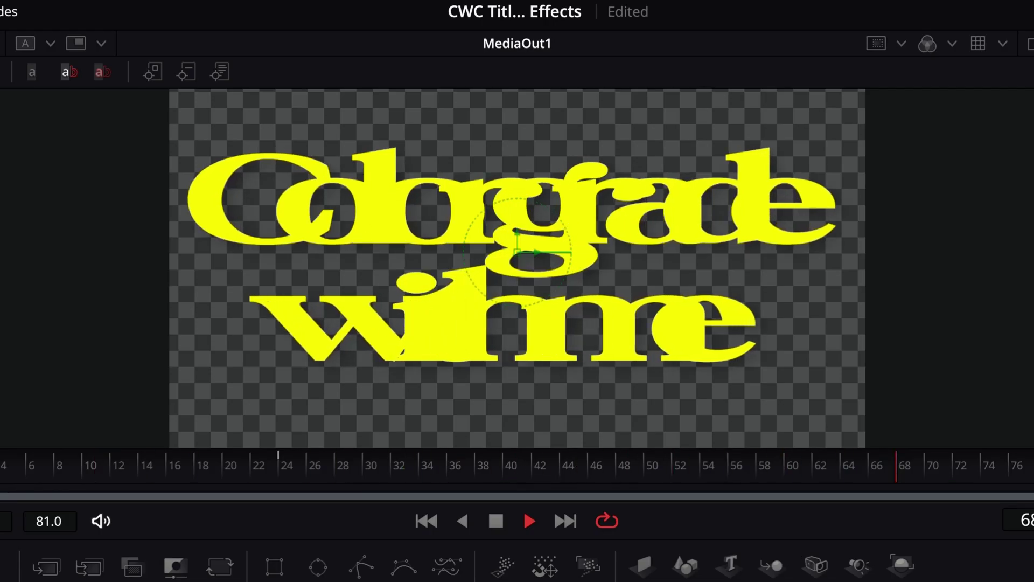
pyautogui.press('space')
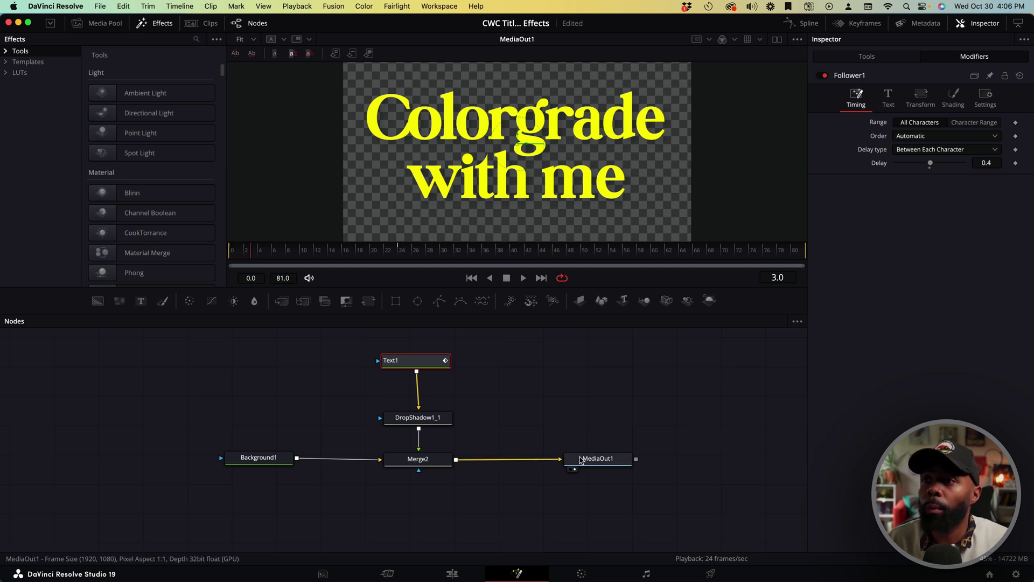
# - Move MediaOut1 aside to make room and add a Transform node between Merge2 and MediaOut1
pyautogui.moveTo(598, 458); pyautogui.dragTo(625, 458)
pyautogui.click(401, 458)
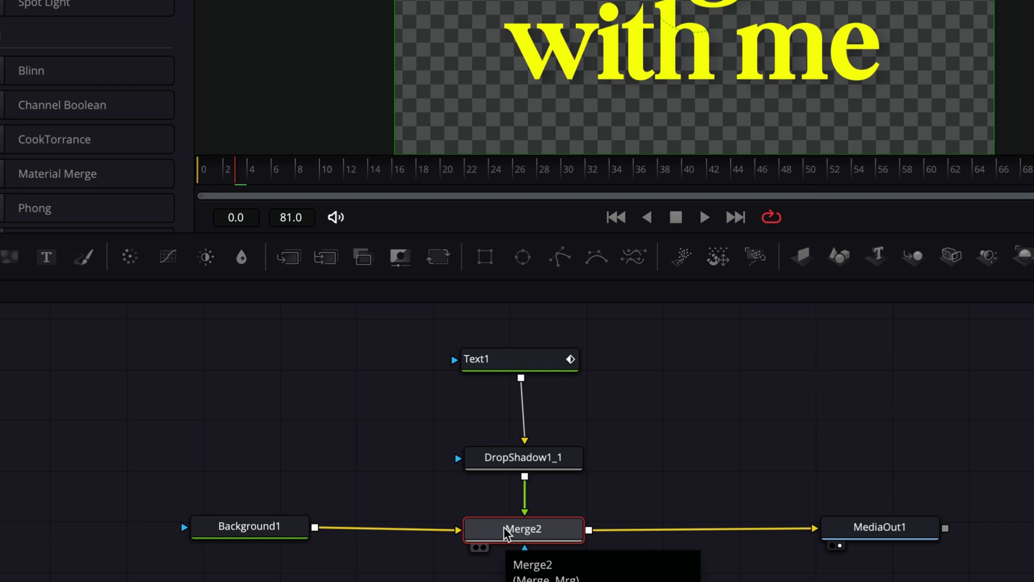
pyautogui.hotkey('shift', 'space')
pyautogui.write('tran')
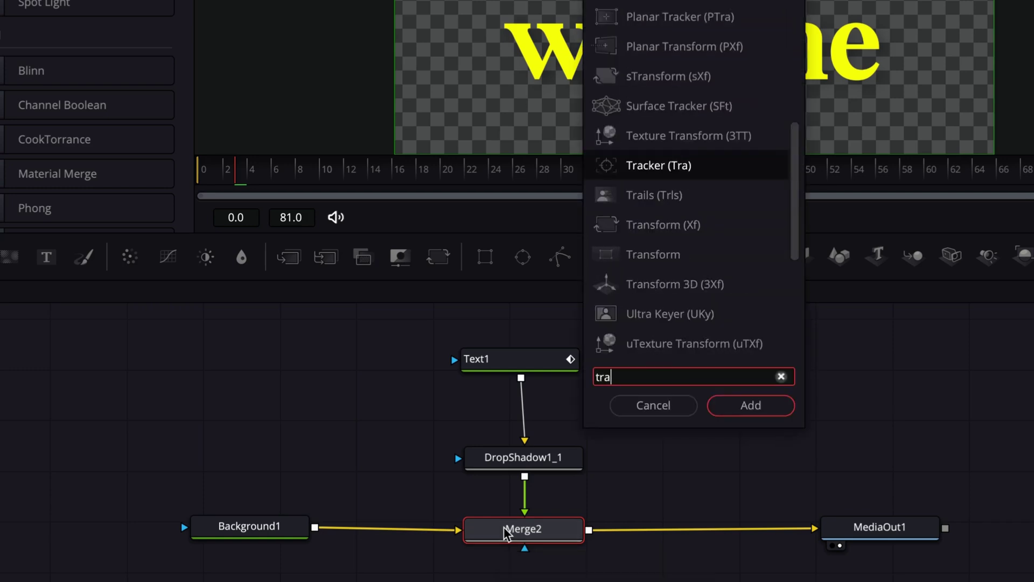
pyautogui.write('sf')
pyautogui.click(729, 407)
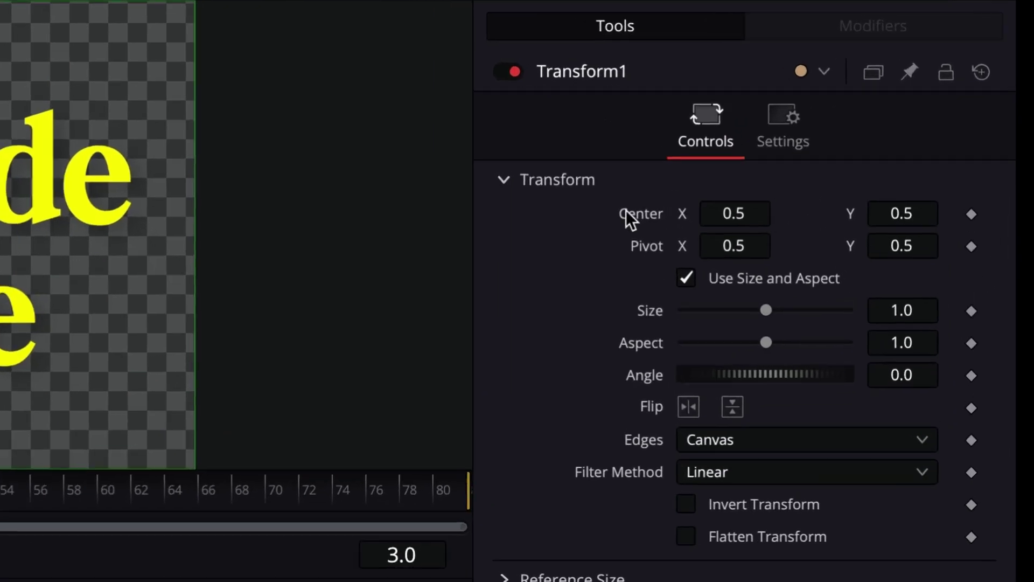
# - Add a Perturb modifier to the Transform node's Center and play back the movement
pyautogui.rightClick(846, 143)
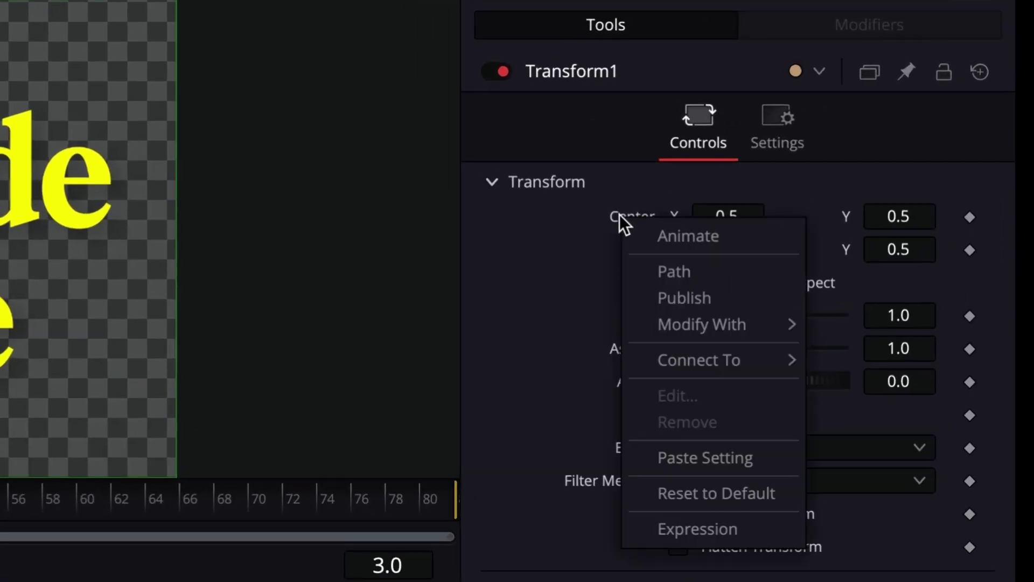
pyautogui.moveTo(779, 325)
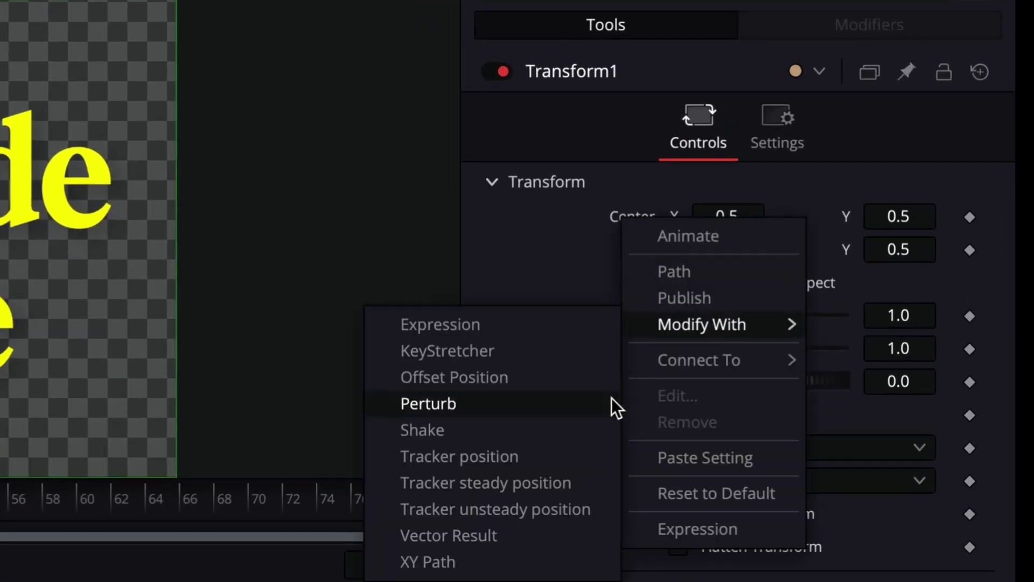
pyautogui.click(454, 406)
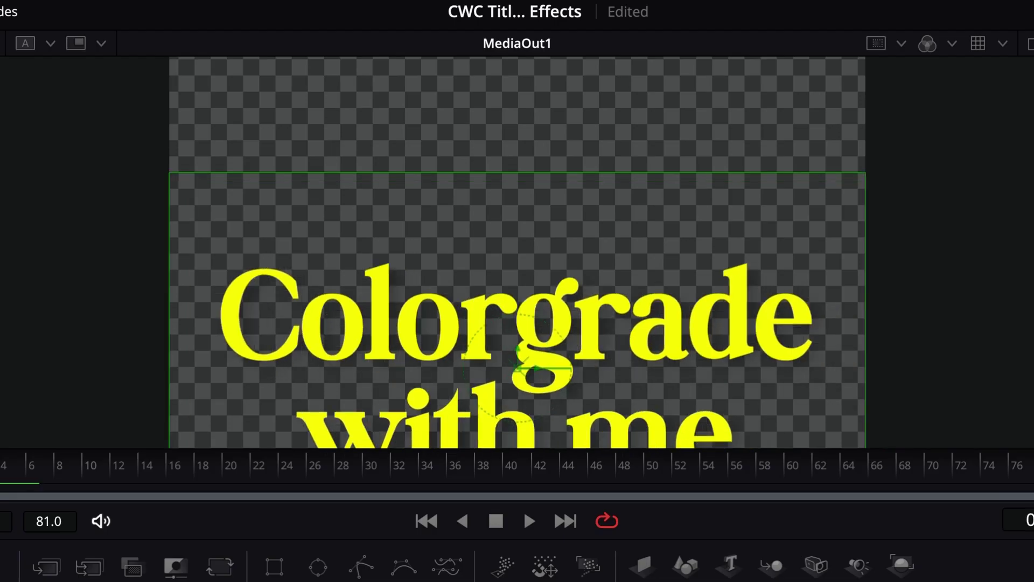
pyautogui.press('space')
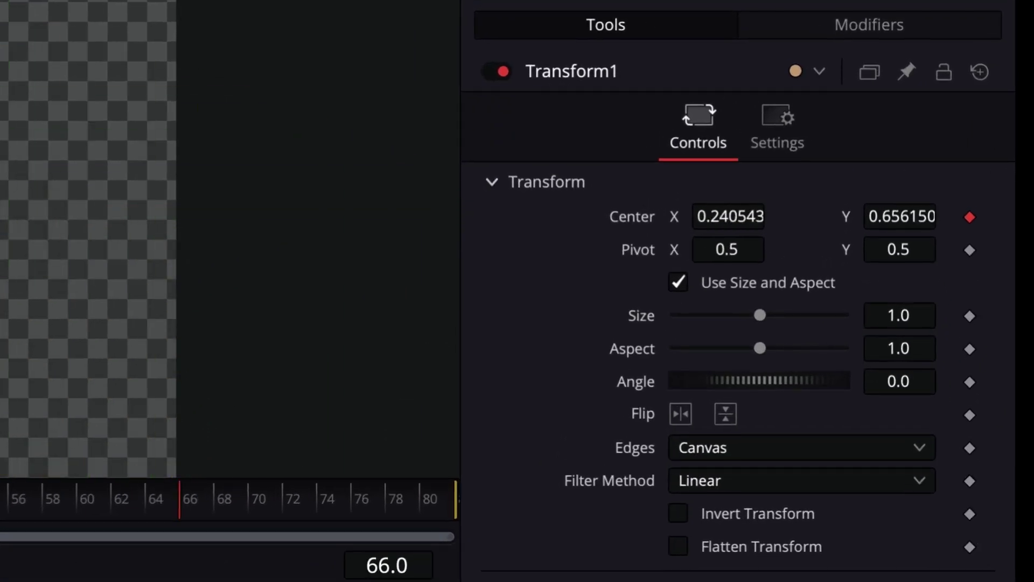
# - Set the Perturb modifier's X Scale and Y Scale to 0.25
pyautogui.click(910, 19)
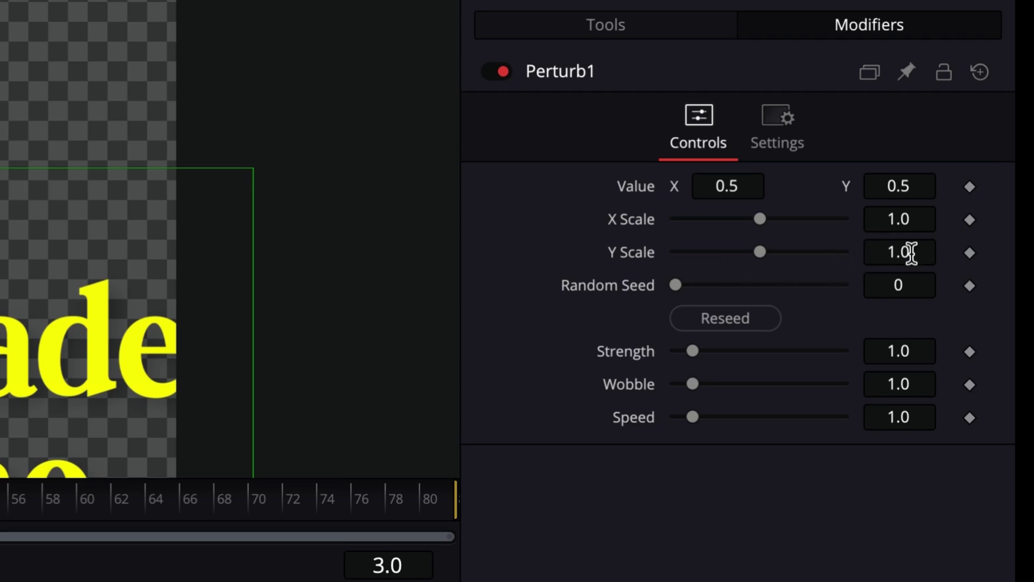
pyautogui.click(895, 220)
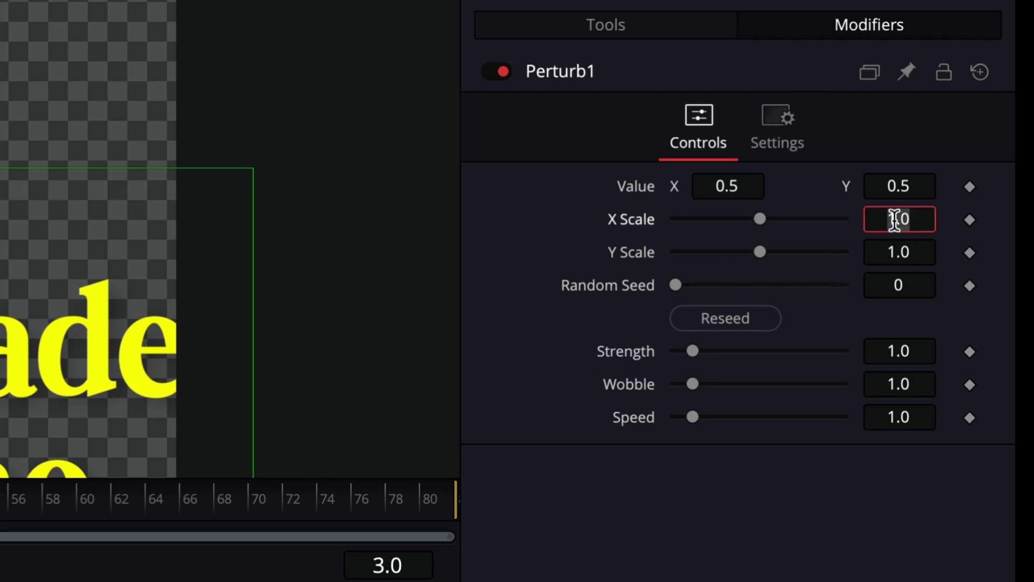
pyautogui.write('0.')
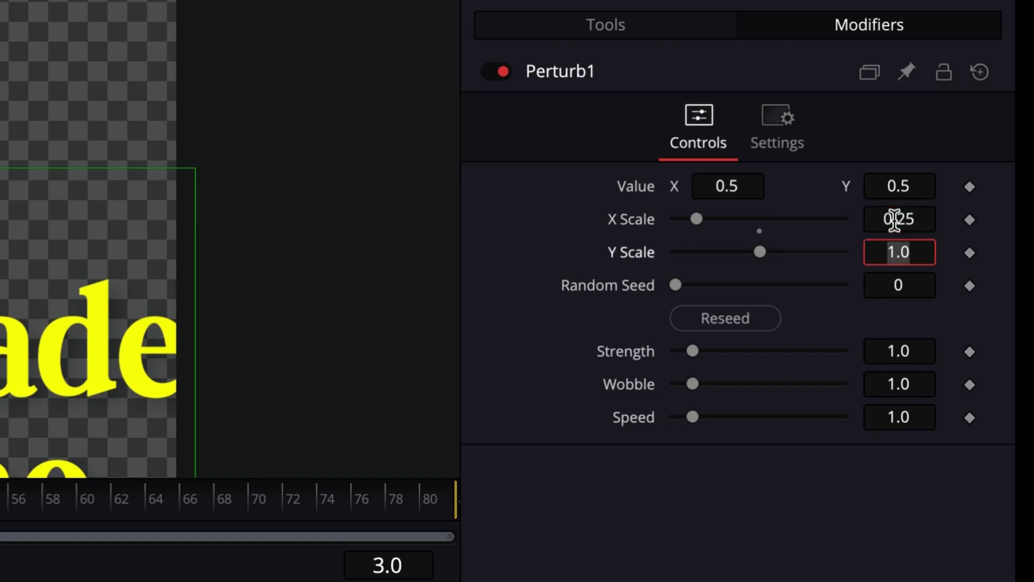
pyautogui.write('25')
pyautogui.press('Tab')
pyautogui.write('0.25')
pyautogui.press('Tab')
# - Set the Perturb strength to 0.2 and play the title from the start
pyautogui.doubleClick(889, 345)
pyautogui.write('0.2')
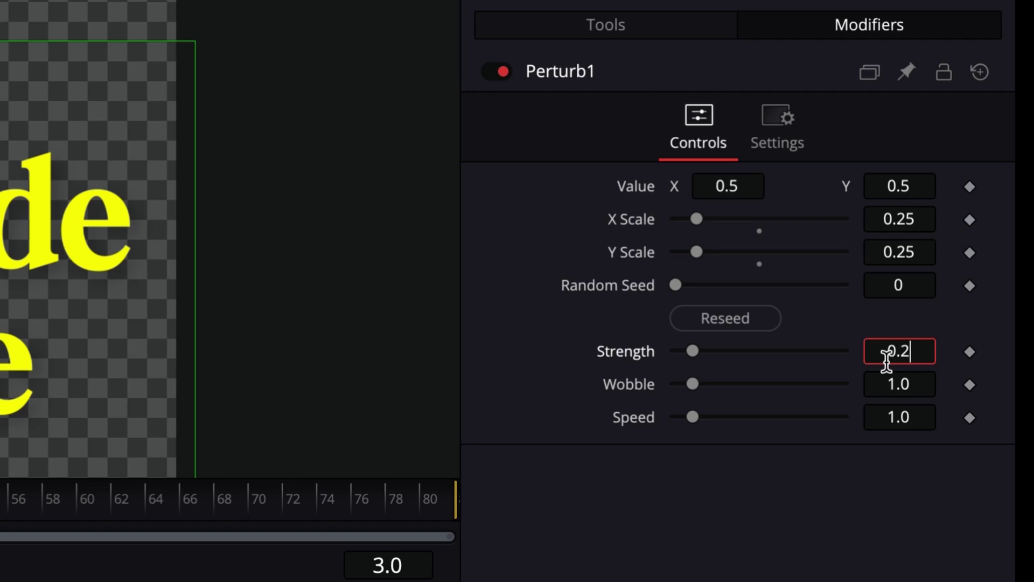
pyautogui.press('Tab')
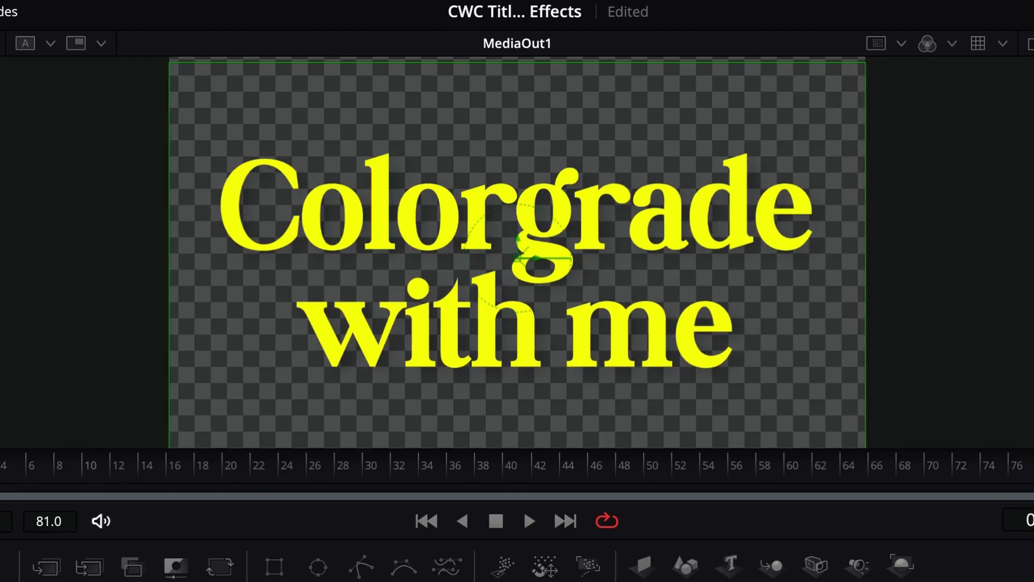
pyautogui.click(529, 521)
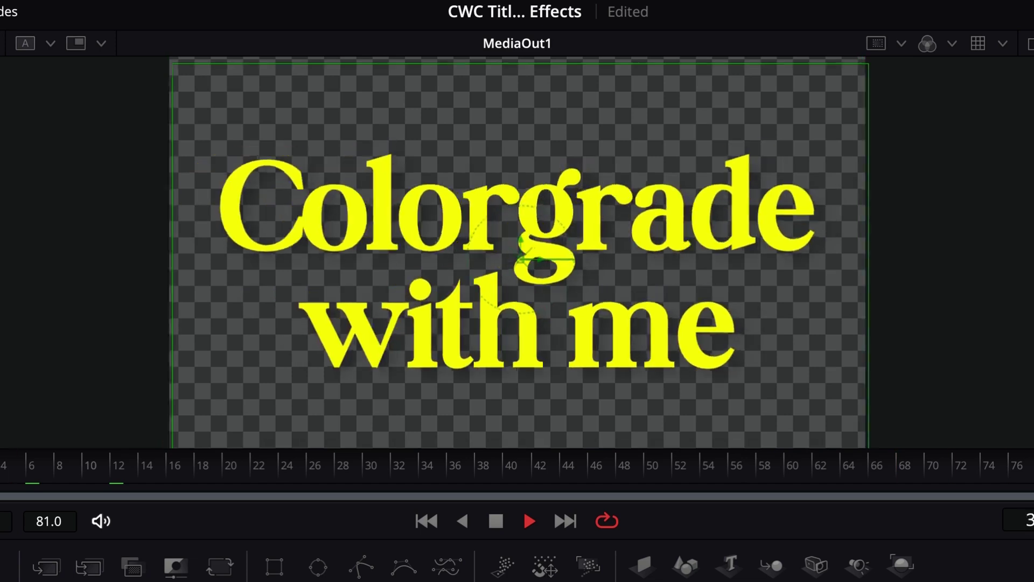
pyautogui.click(526, 516)
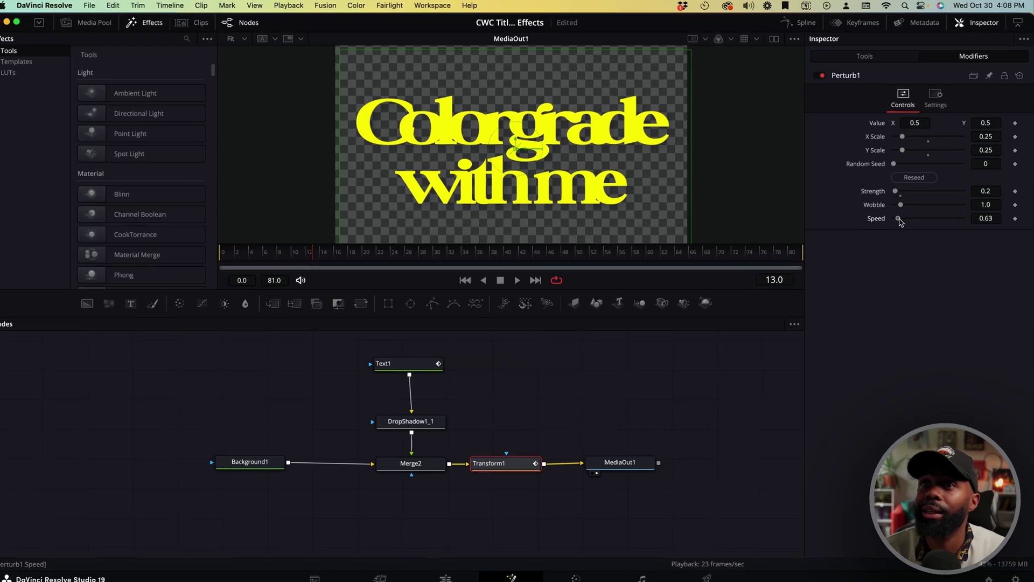
# - Reduce the Perturb speed to 0.55 and play the title again from frame 0
pyautogui.moveTo(899, 219); pyautogui.dragTo(899, 218)
pyautogui.moveTo(261, 250); pyautogui.dragTo(231, 251)
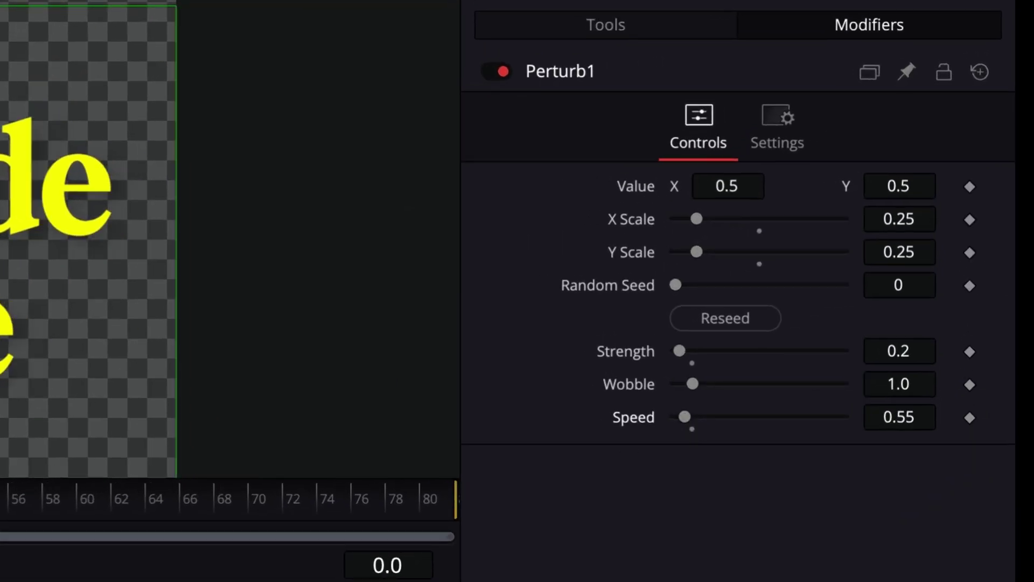
pyautogui.press('space')
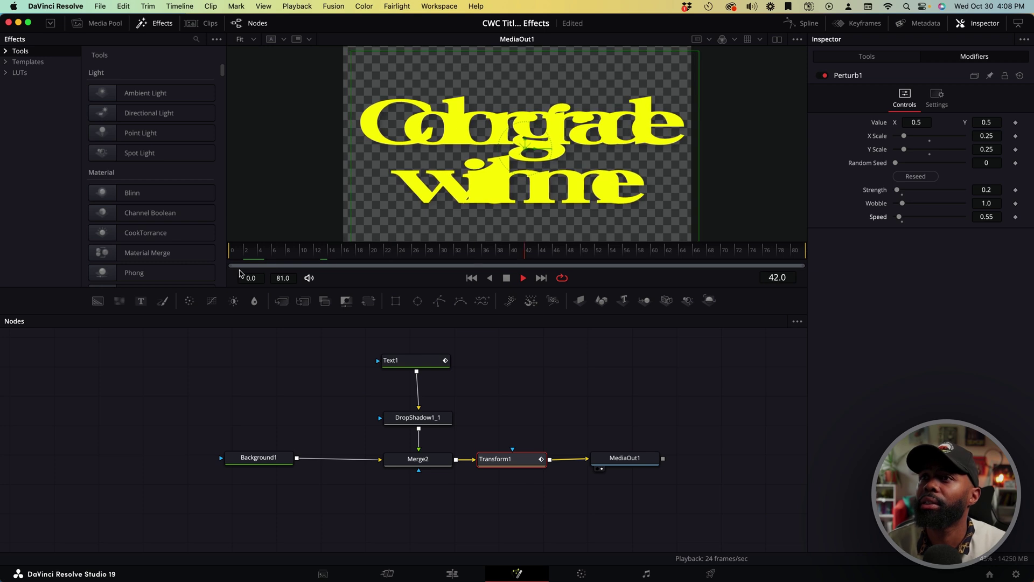
# - Return to the edit timeline and play the animated title over the footage from the start
pyautogui.click(448, 574)
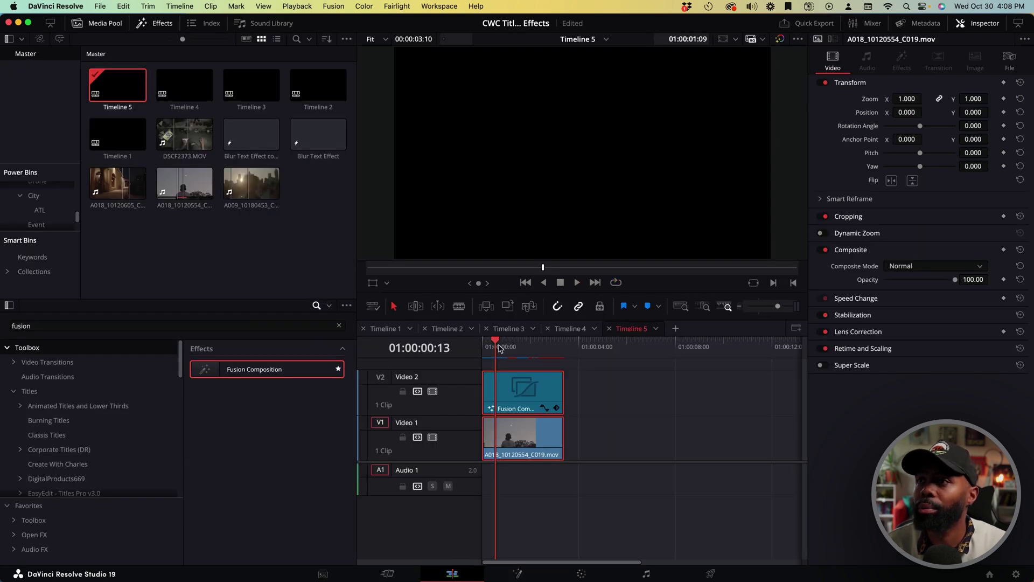
pyautogui.moveTo(499, 346); pyautogui.dragTo(477, 346)
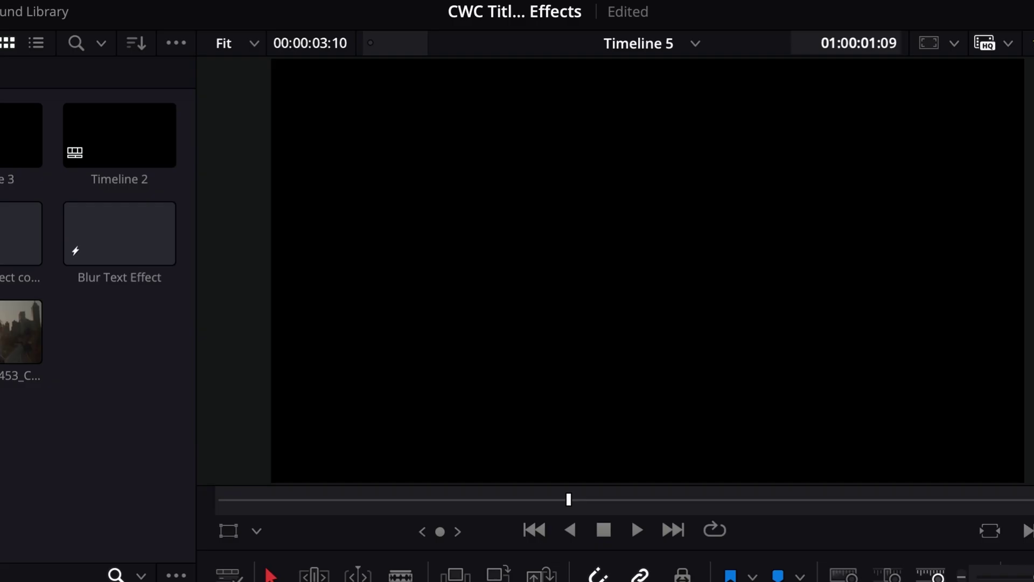
pyautogui.press('space')
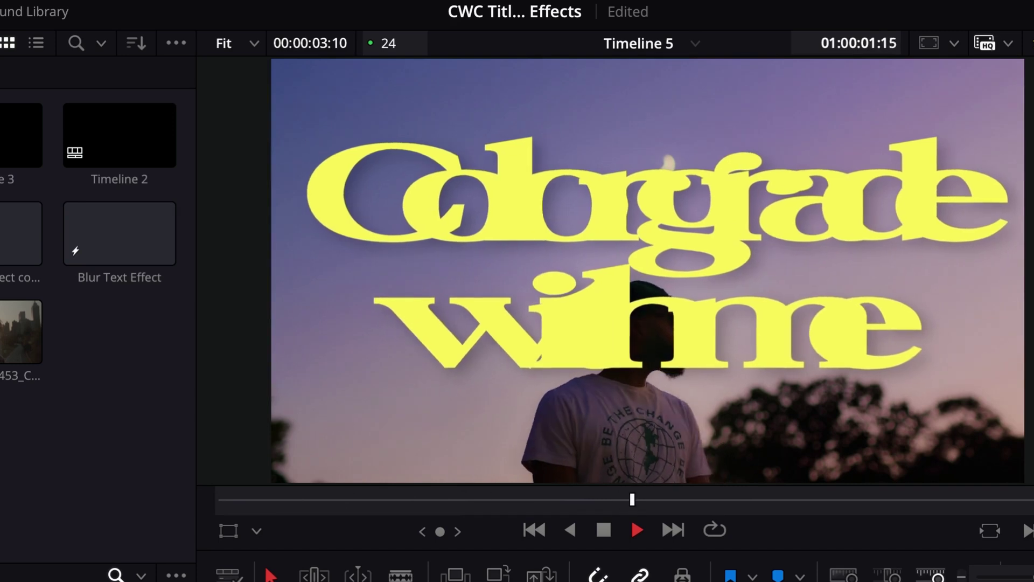